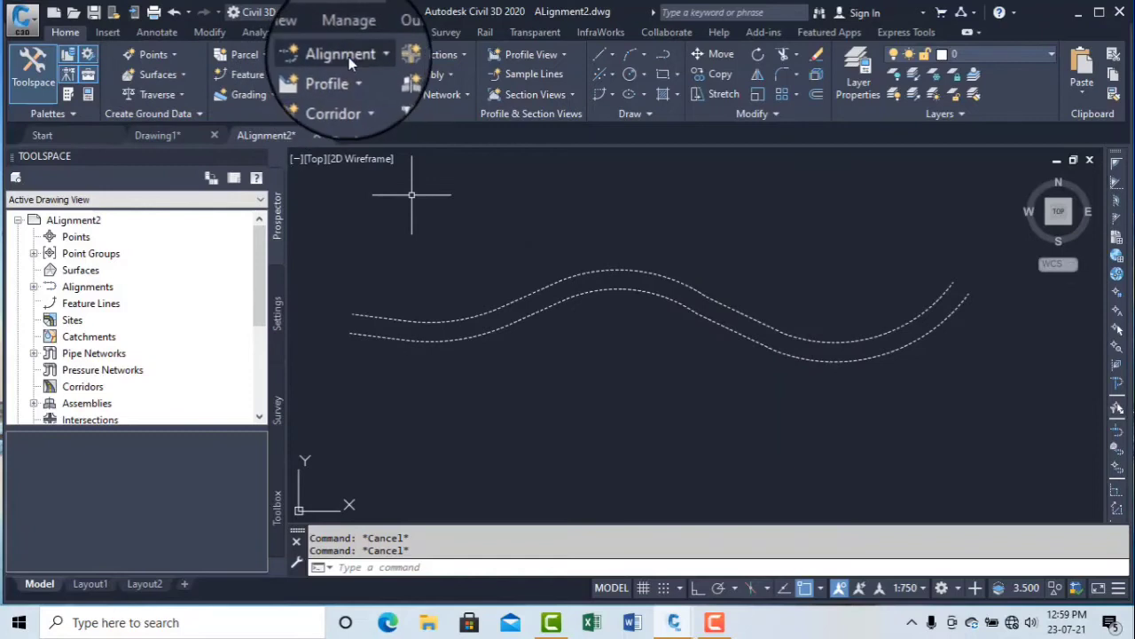
{"action": "left_click", "coordinate": [353, 57]}
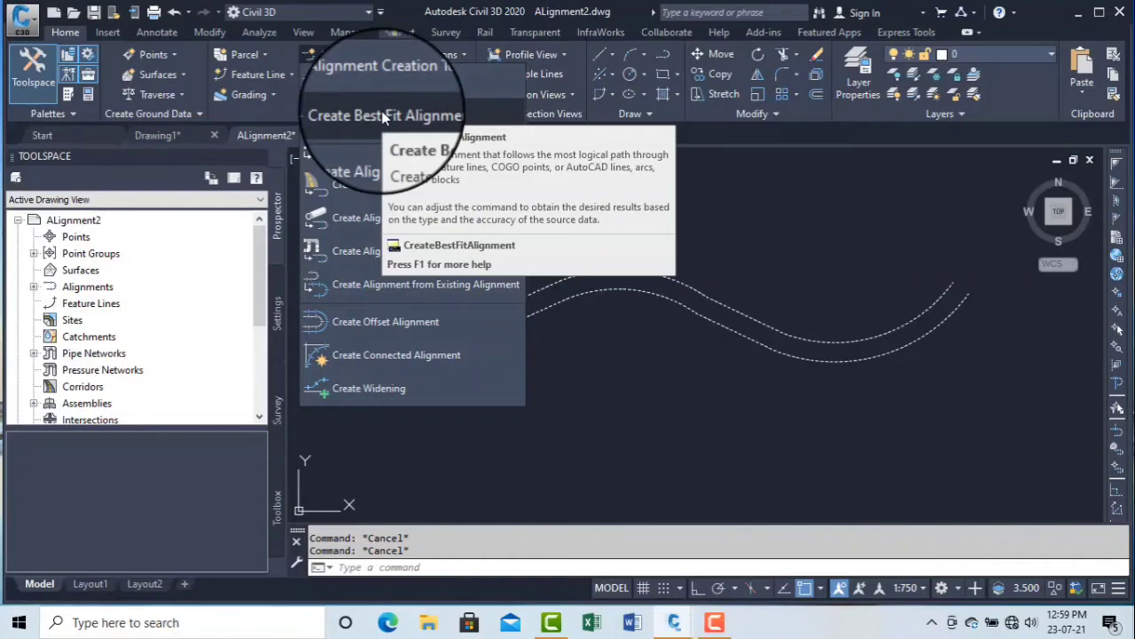
{"action": "left_click", "coordinate": [715, 623]}
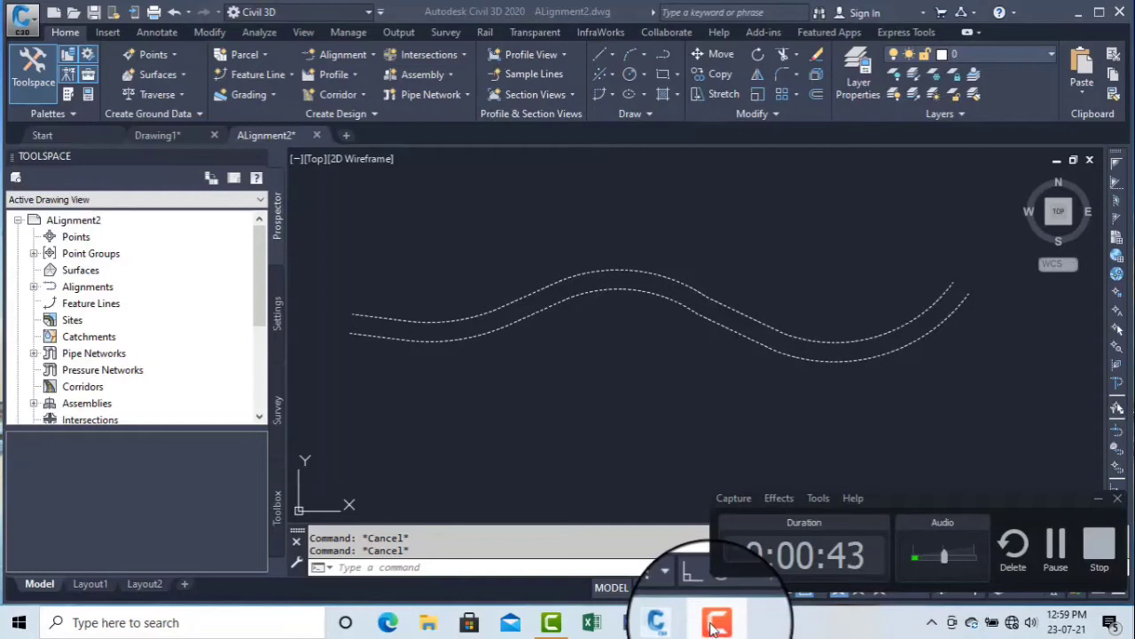
{"action": "left_click", "coordinate": [715, 623]}
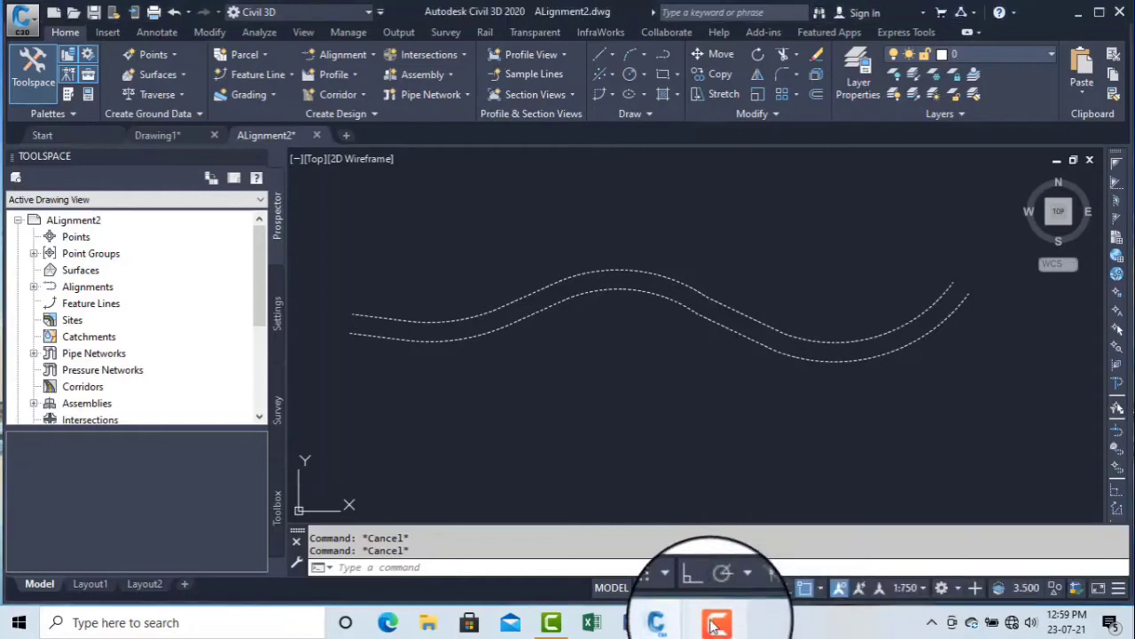
Start creating a best fit alignment and set its input type to AutoCAD entities.
{"action": "left_click", "coordinate": [358, 55]}
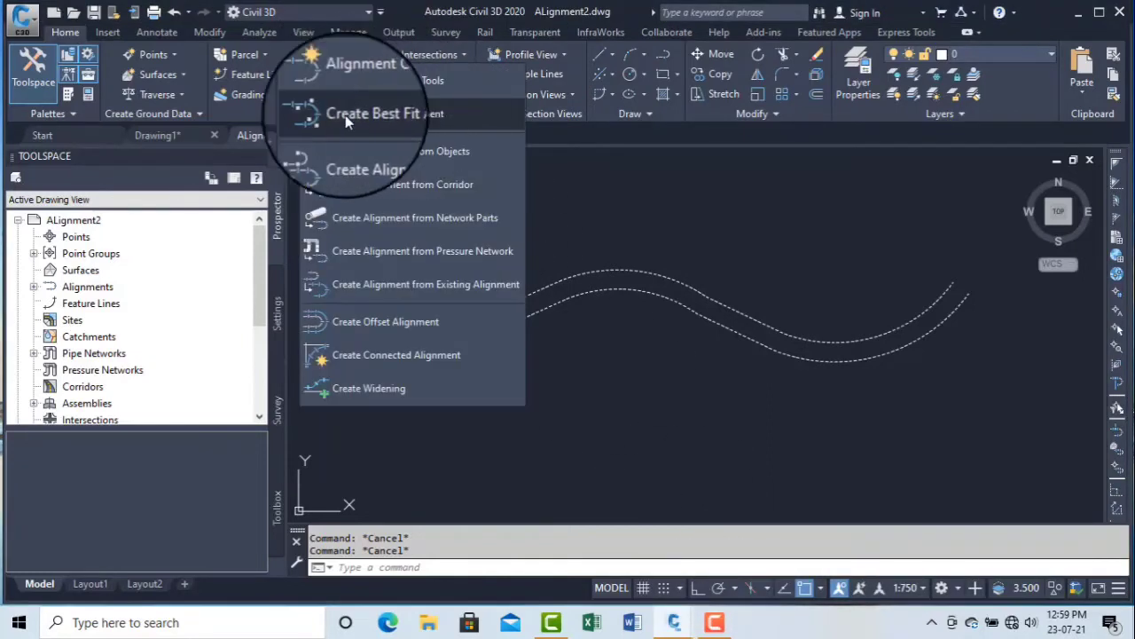
{"action": "left_click", "coordinate": [372, 113]}
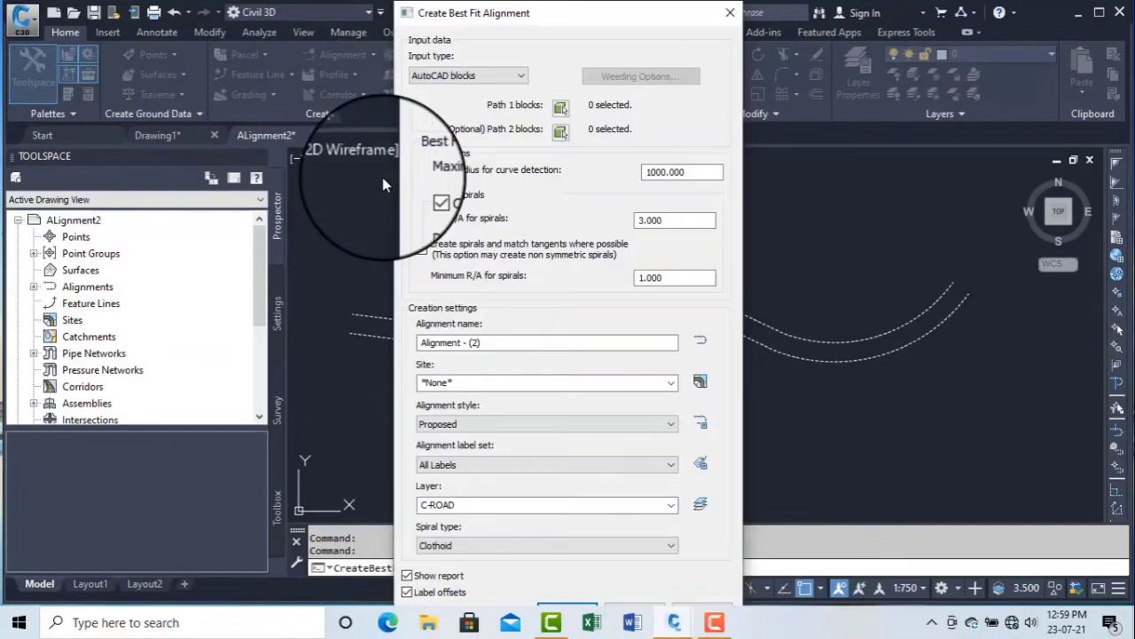
{"action": "mouse_move", "coordinate": [552, 18]}
{"action": "left_mouse_down"}
{"action": "mouse_move", "coordinate": [355, 20]}
{"action": "mouse_move", "coordinate": [342, 10]}
{"action": "mouse_move", "coordinate": [341, 23]}
{"action": "left_mouse_up"}
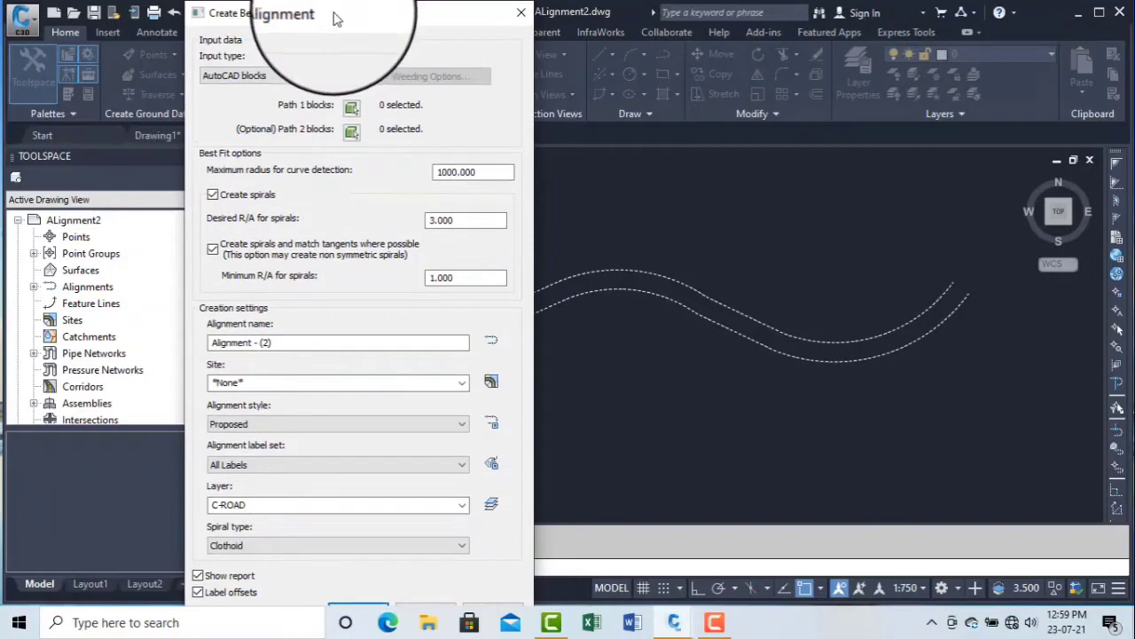
{"action": "left_click", "coordinate": [245, 79]}
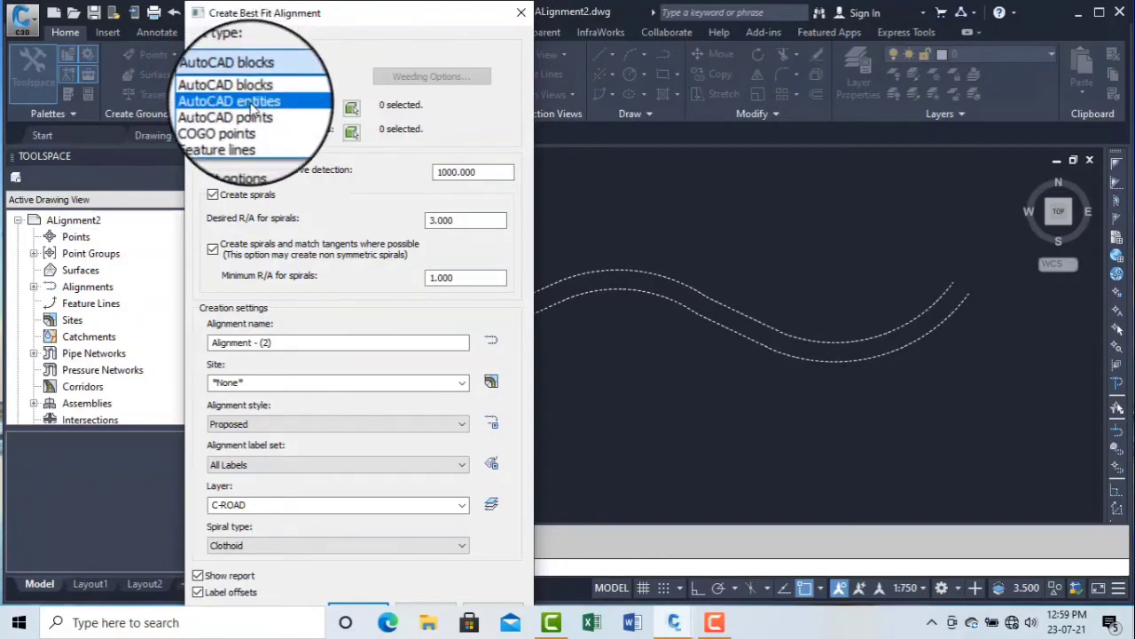
{"action": "left_click", "coordinate": [738, 311]}
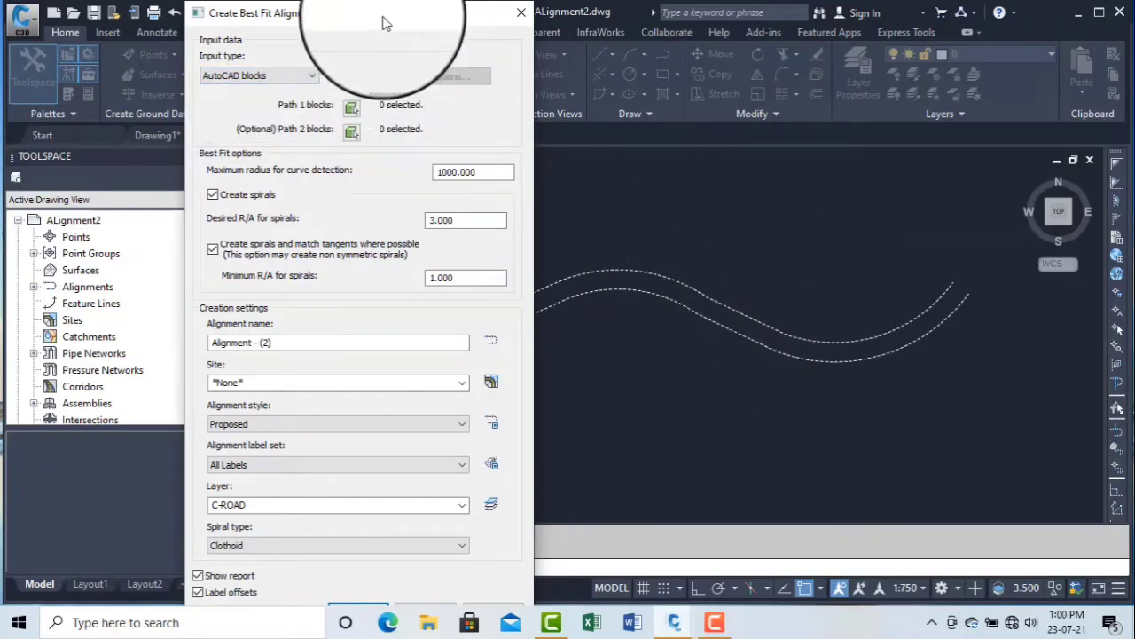
{"action": "left_click_drag", "start_coordinate": [384, 16], "coordinate": [235, 16]}
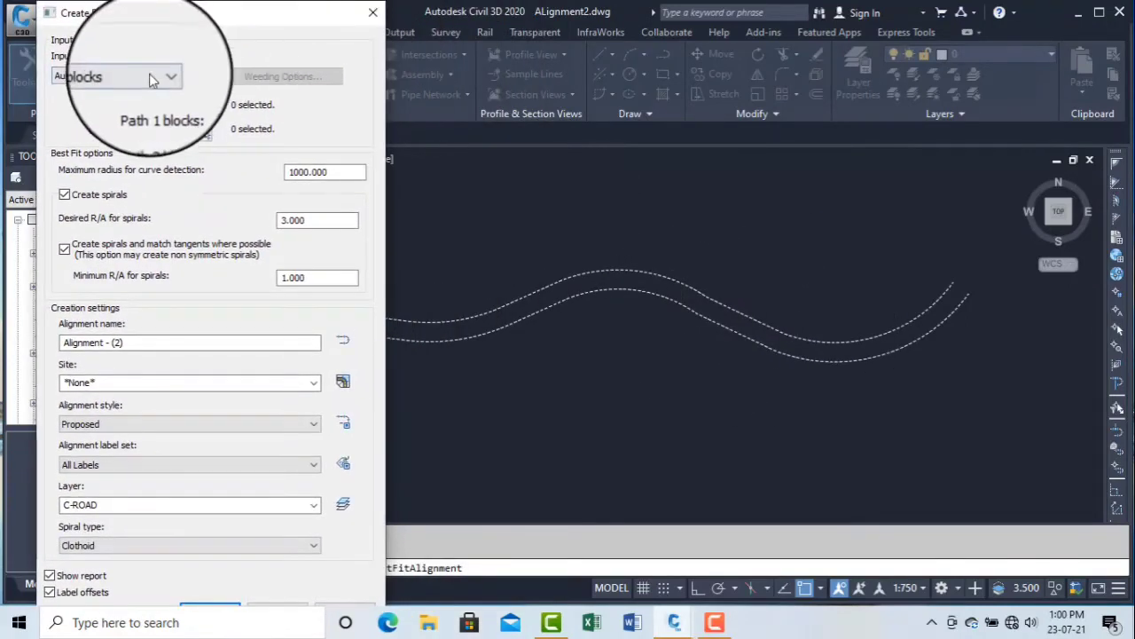
{"action": "left_click", "coordinate": [165, 77]}
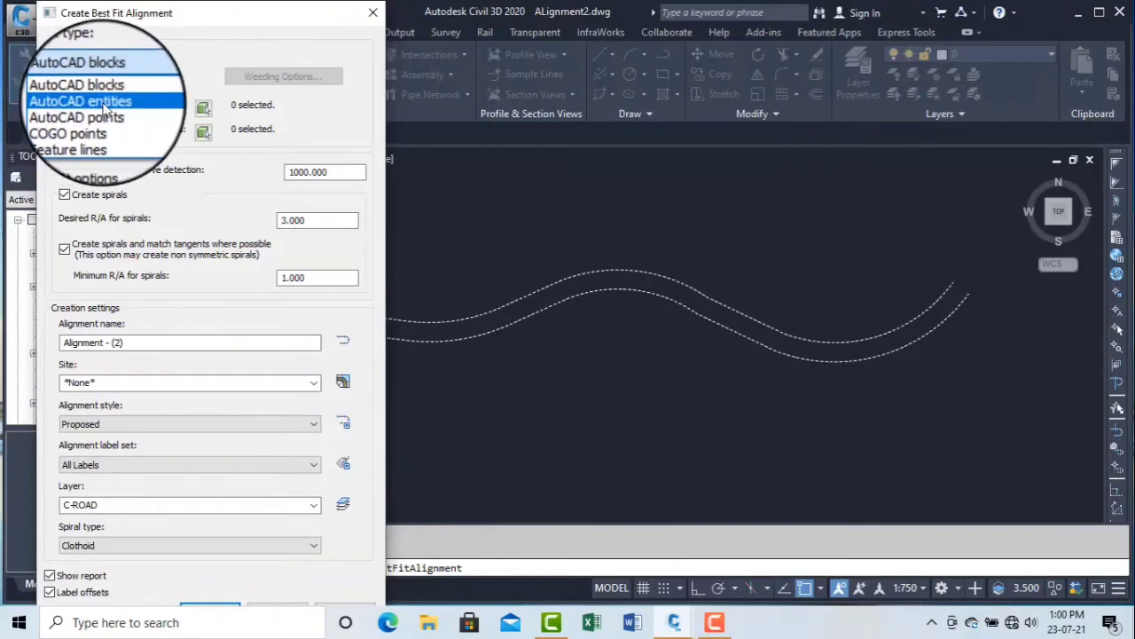
{"action": "left_click", "coordinate": [107, 104]}
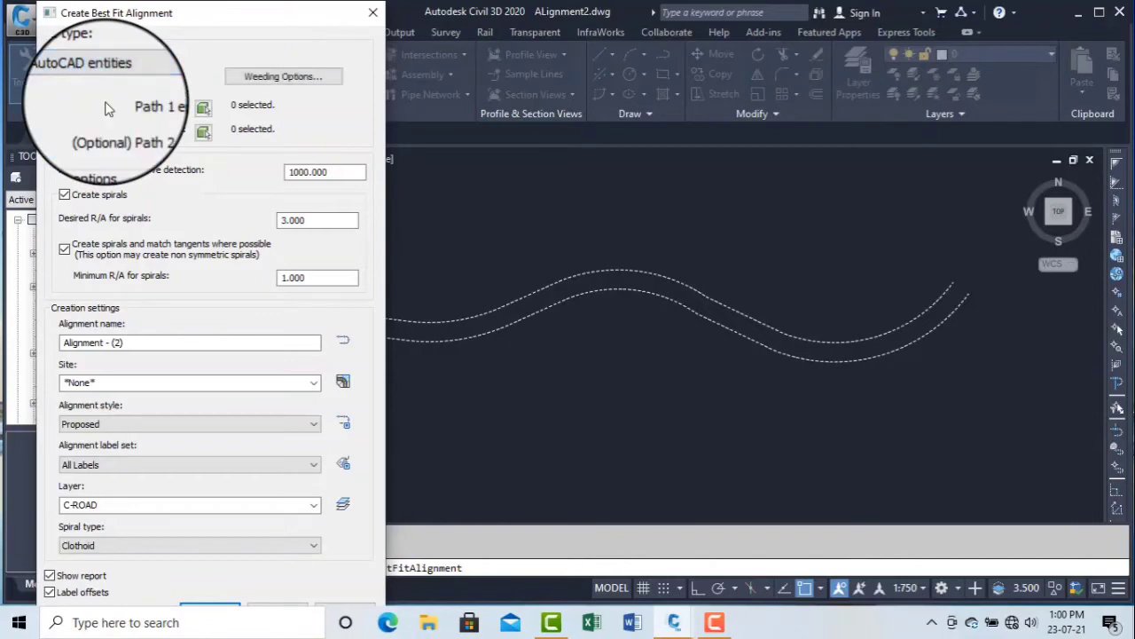
Assign the upper dashed road edge as the path 1 entity and the lower dashed edge as the path 2 entity.
{"action": "left_click", "coordinate": [204, 108]}
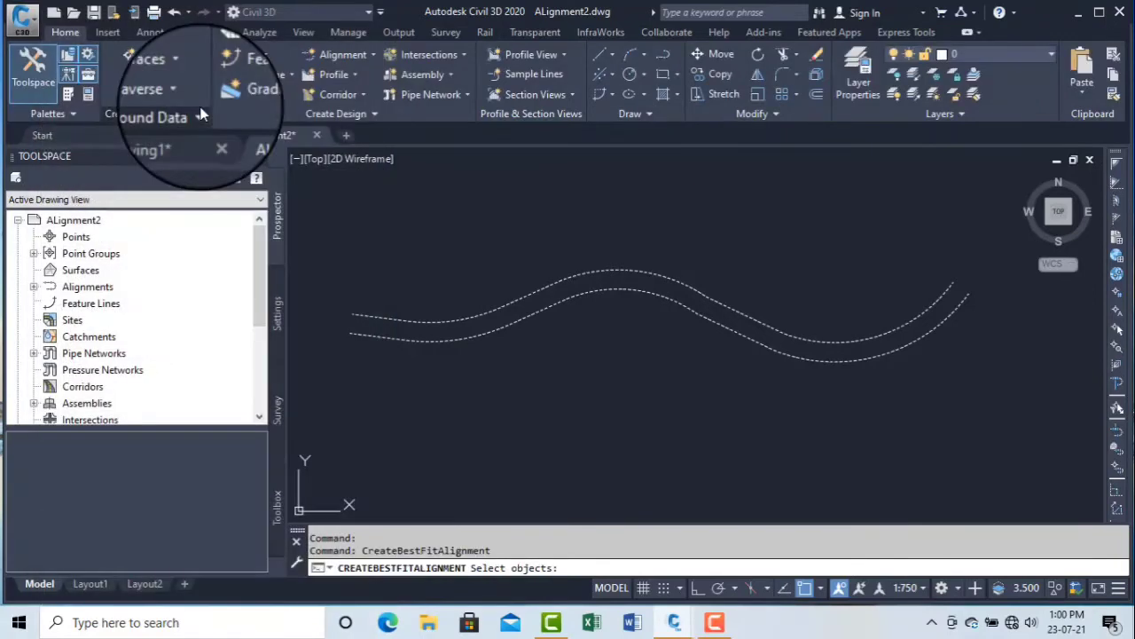
{"action": "left_click", "coordinate": [530, 293]}
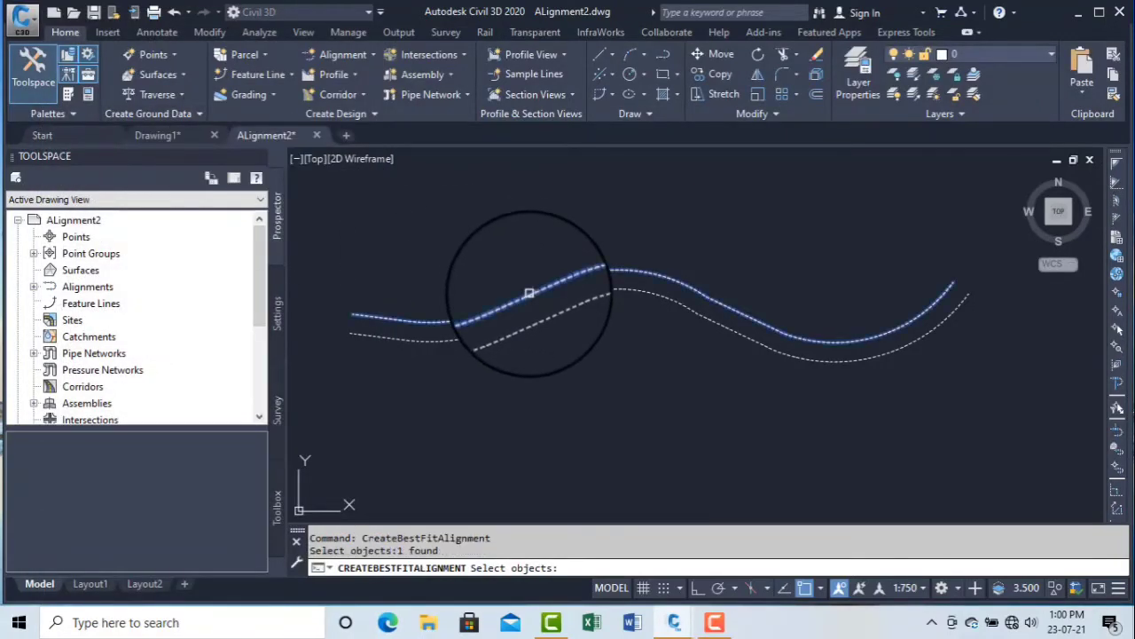
{"action": "key", "text": "Return"}
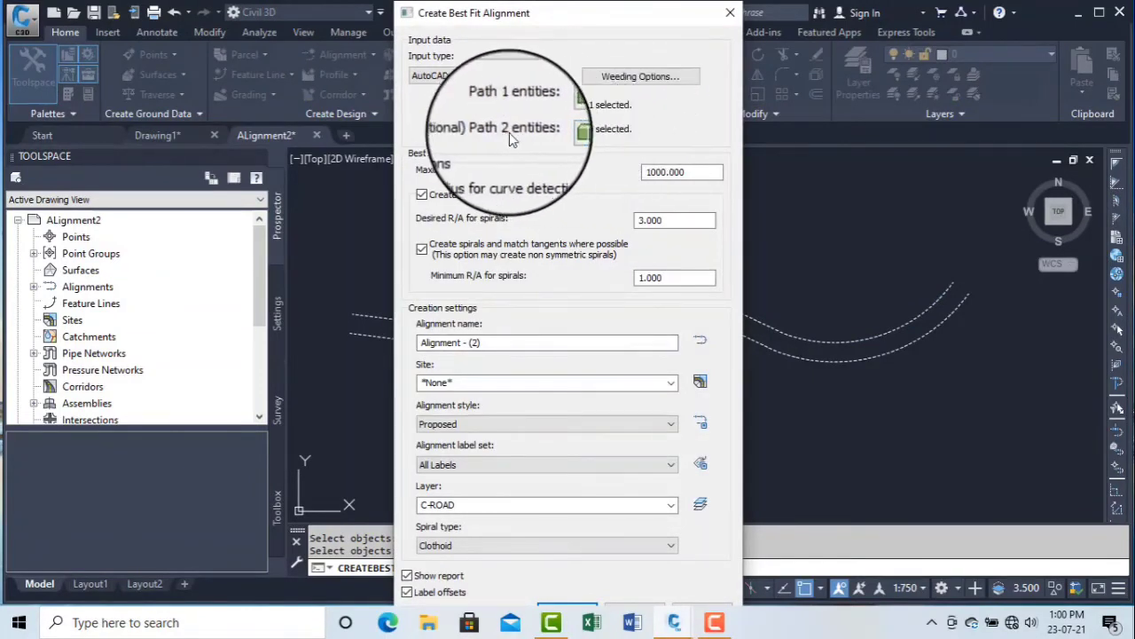
{"action": "left_click", "coordinate": [562, 134]}
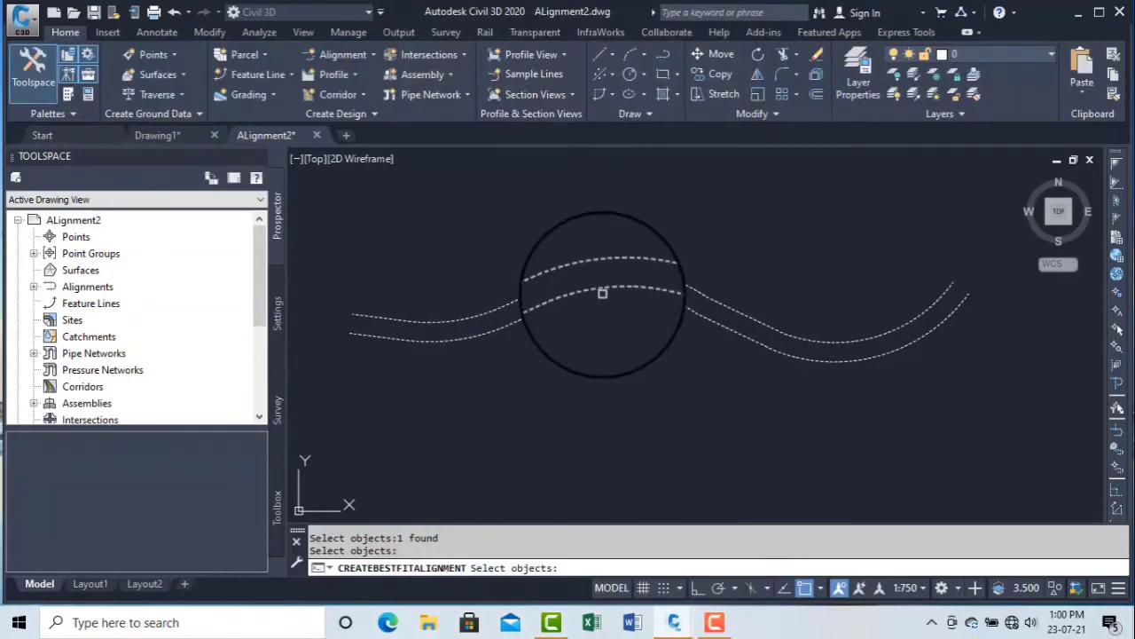
{"action": "left_click", "coordinate": [604, 289]}
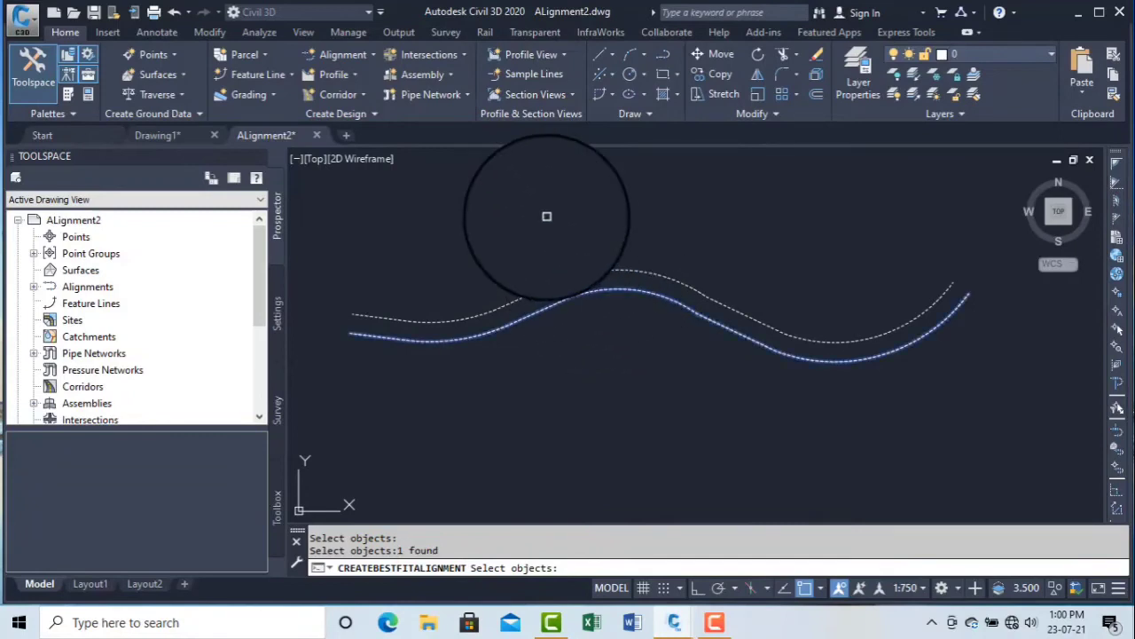
{"action": "key", "text": "Return"}
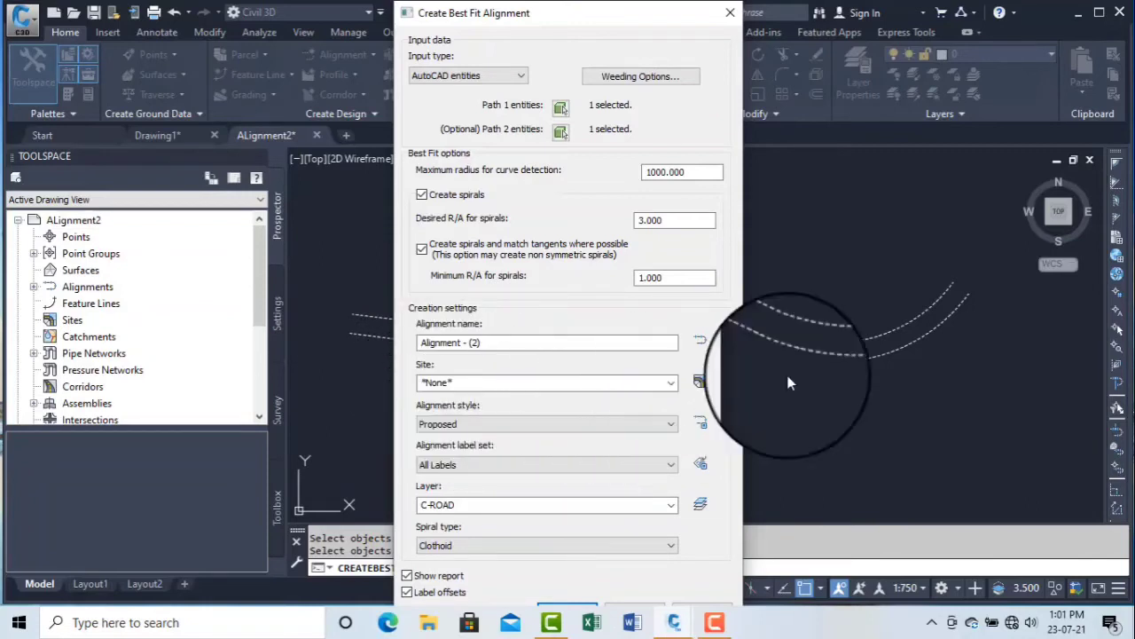
Keep the Proposed style and All Labels label set, turn off offset labelling, and create the best fit alignment.
{"action": "left_click", "coordinate": [468, 425]}
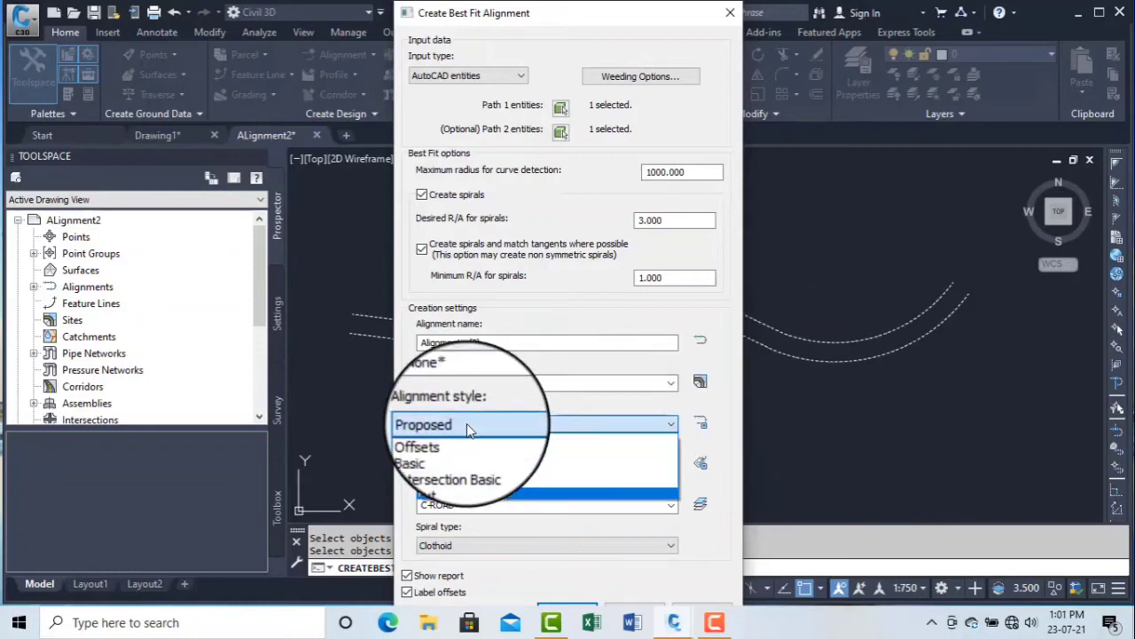
{"action": "left_click", "coordinate": [466, 423]}
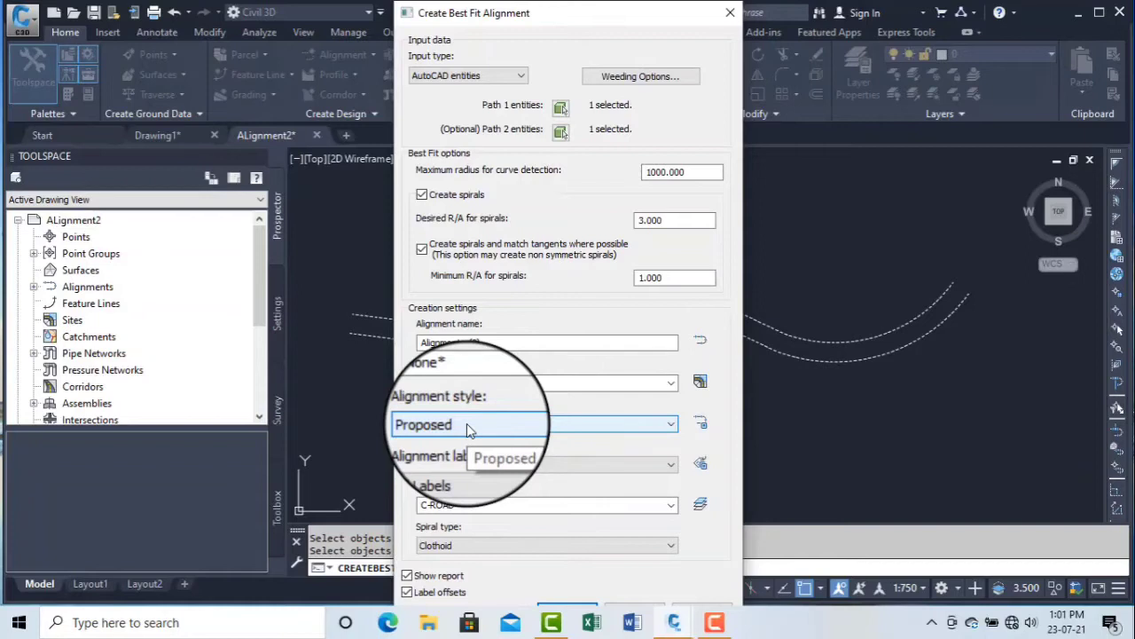
{"action": "left_click", "coordinate": [461, 468]}
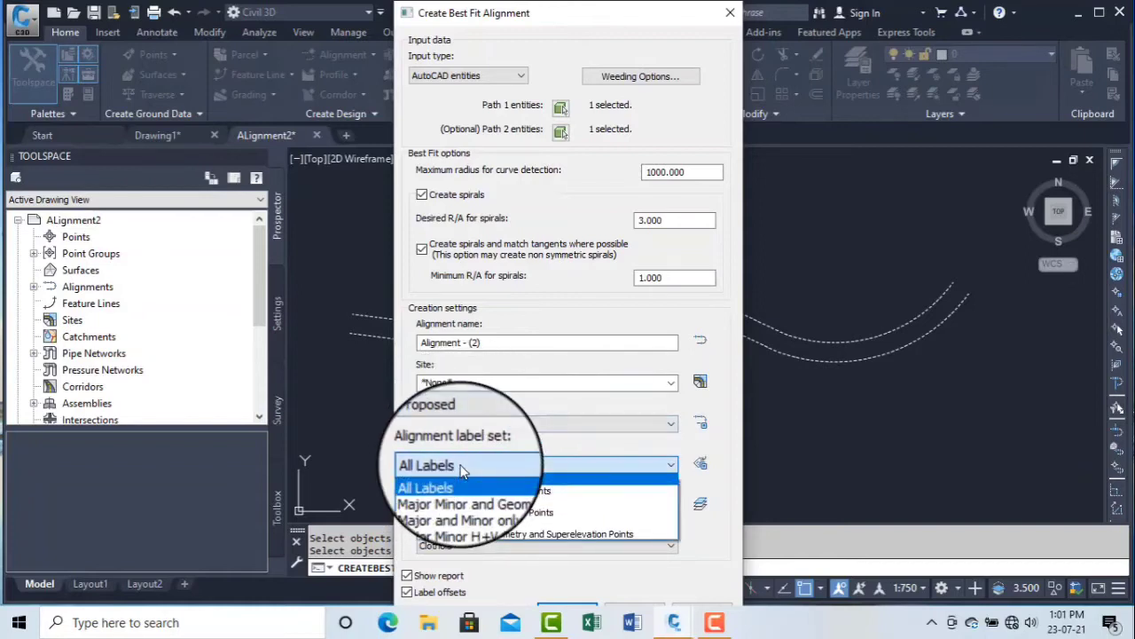
{"action": "left_click", "coordinate": [461, 471]}
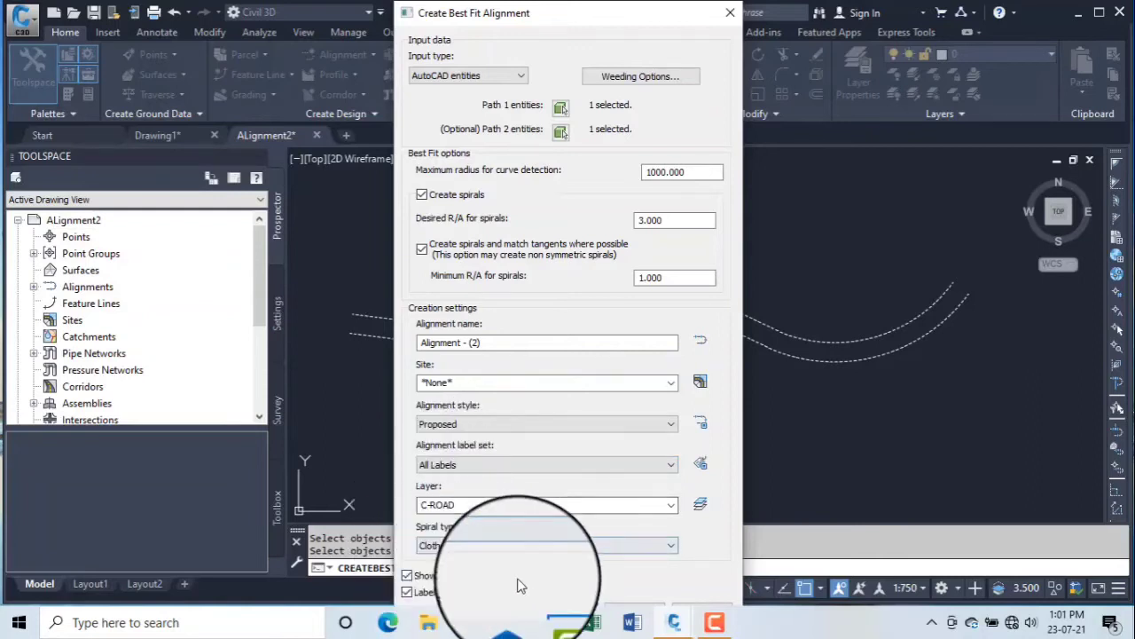
{"action": "left_click", "coordinate": [406, 593]}
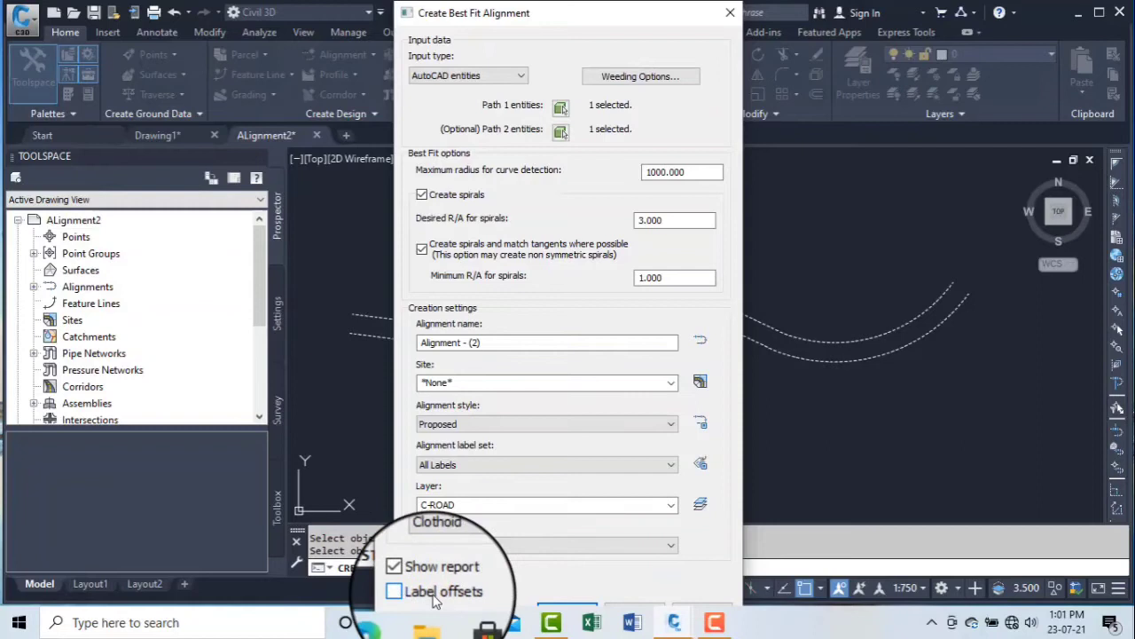
{"action": "left_click", "coordinate": [570, 610]}
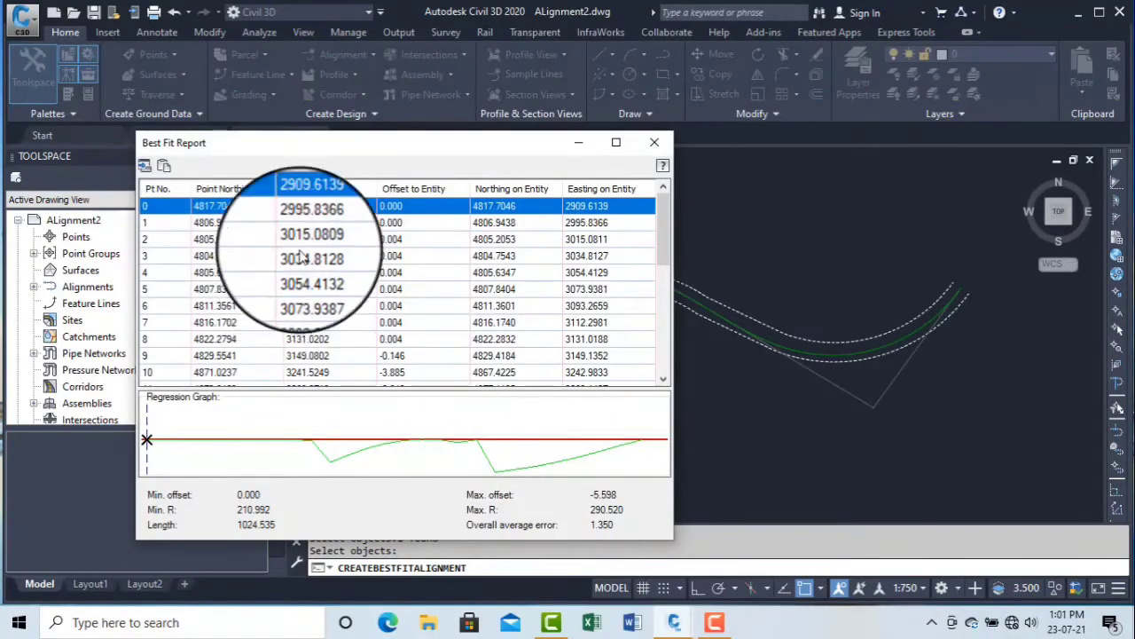
Open the best fit report as a text file, examine its point coordinates and offsets, and close both the file and the report.
{"action": "mouse_move", "coordinate": [282, 154]}
{"action": "left_mouse_down"}
{"action": "mouse_move", "coordinate": [258, 86]}
{"action": "mouse_move", "coordinate": [206, 48]}
{"action": "left_mouse_up"}
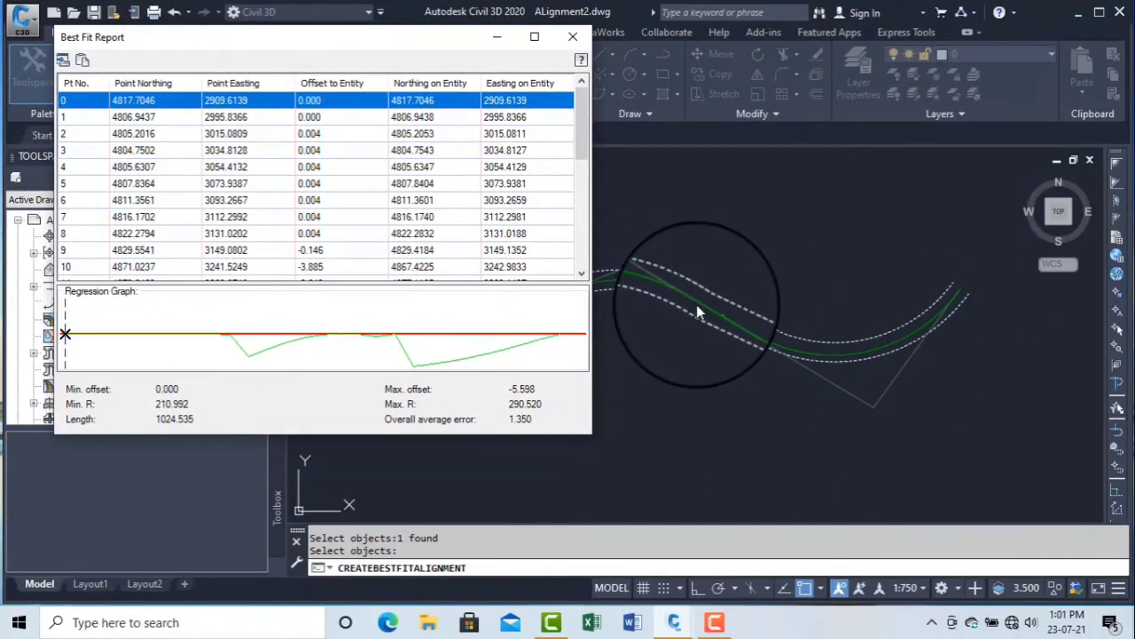
{"action": "left_click", "coordinate": [63, 62]}
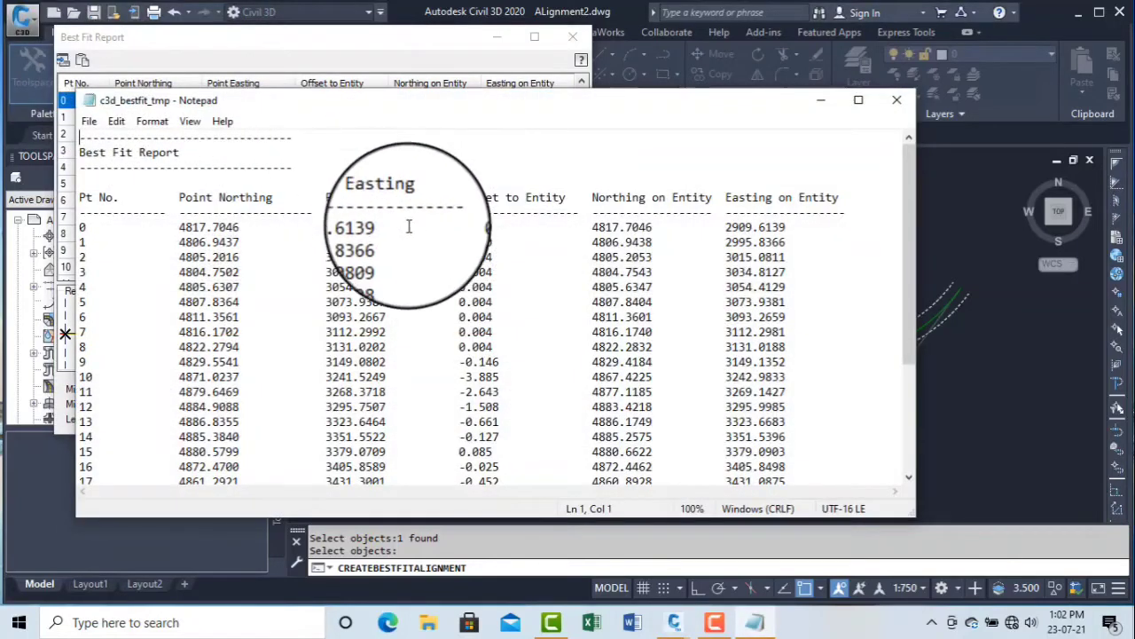
{"action": "scroll", "coordinate": [625, 319], "scroll_direction": "down", "scroll_amount": 2}
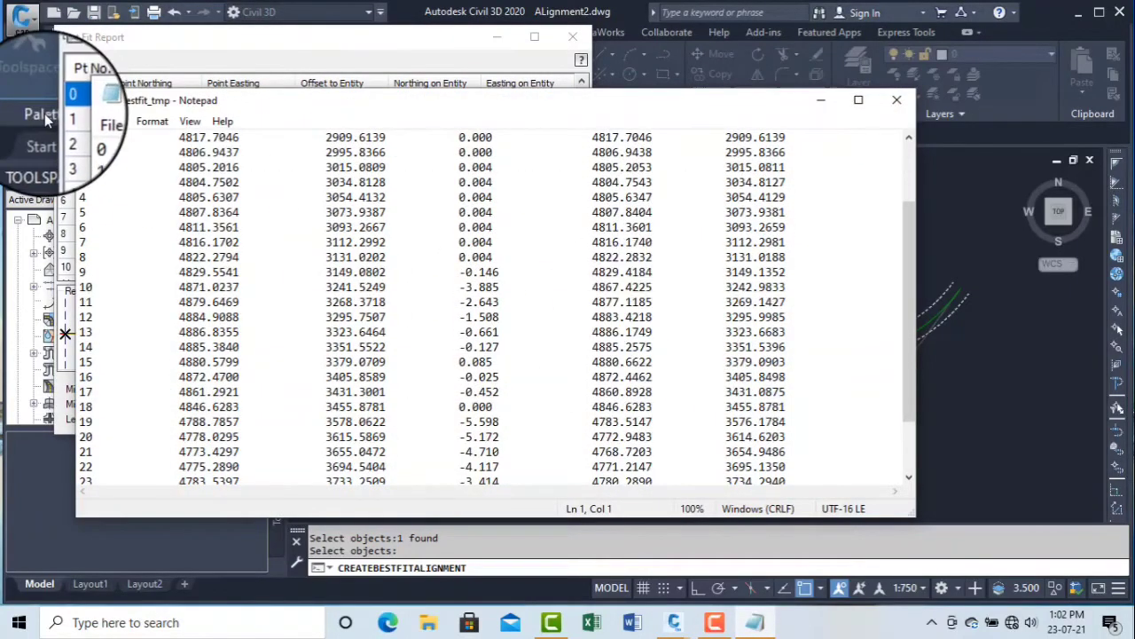
{"action": "left_click", "coordinate": [89, 122]}
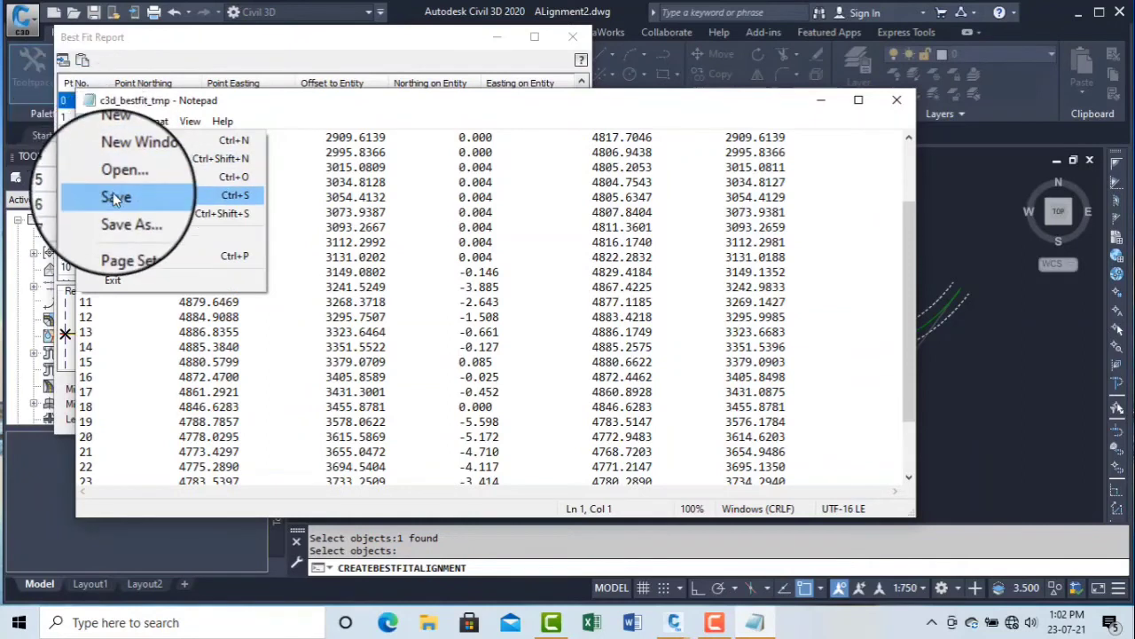
{"action": "left_click", "coordinate": [493, 270]}
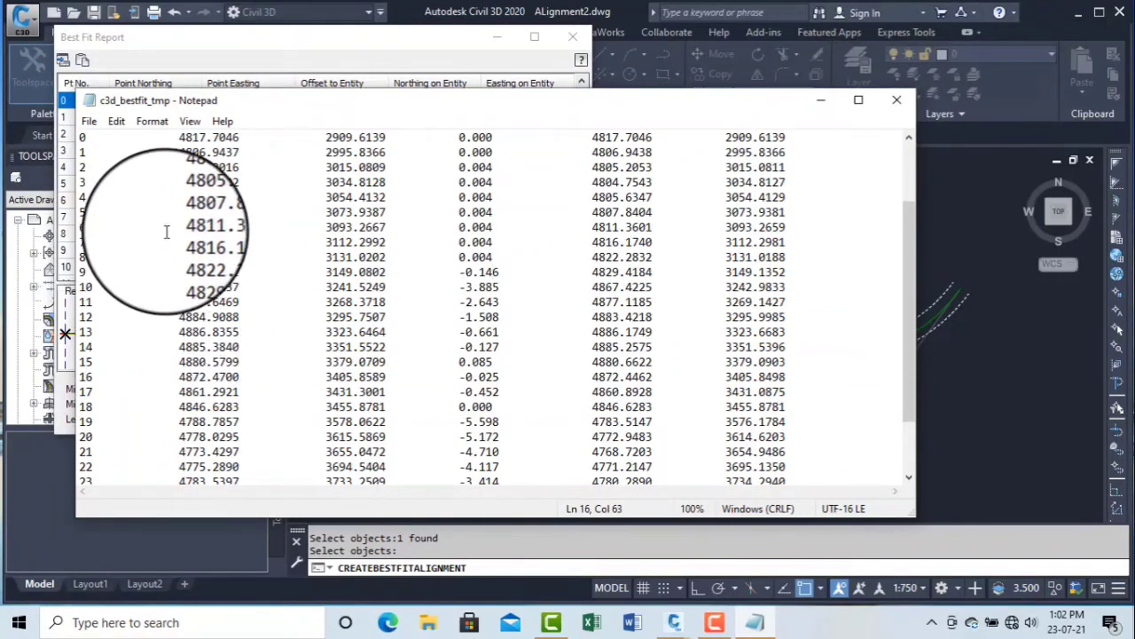
{"action": "scroll", "coordinate": [168, 222], "scroll_direction": "up", "scroll_amount": 1}
{"action": "scroll", "coordinate": [174, 223], "scroll_direction": "down", "scroll_amount": 2}
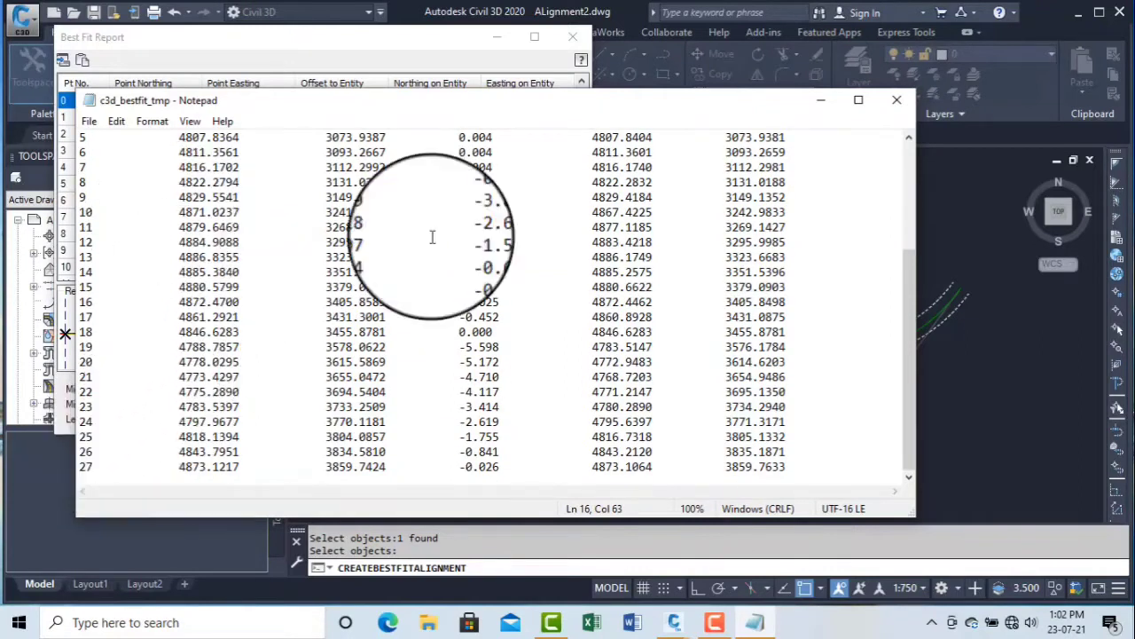
{"action": "left_click", "coordinate": [897, 99]}
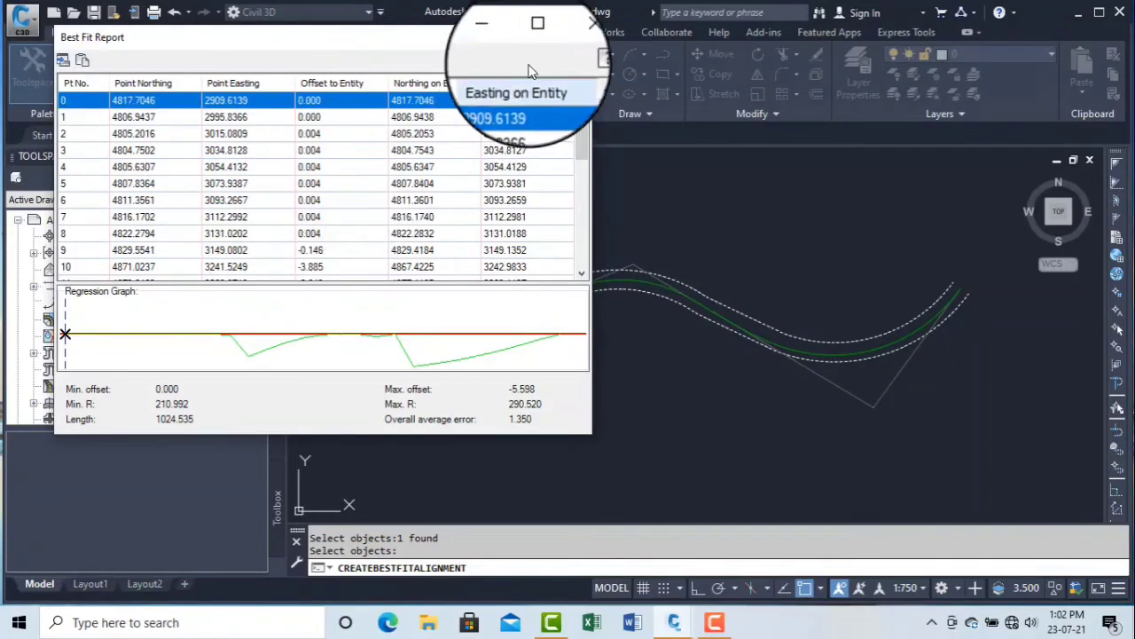
{"action": "left_click", "coordinate": [570, 39]}
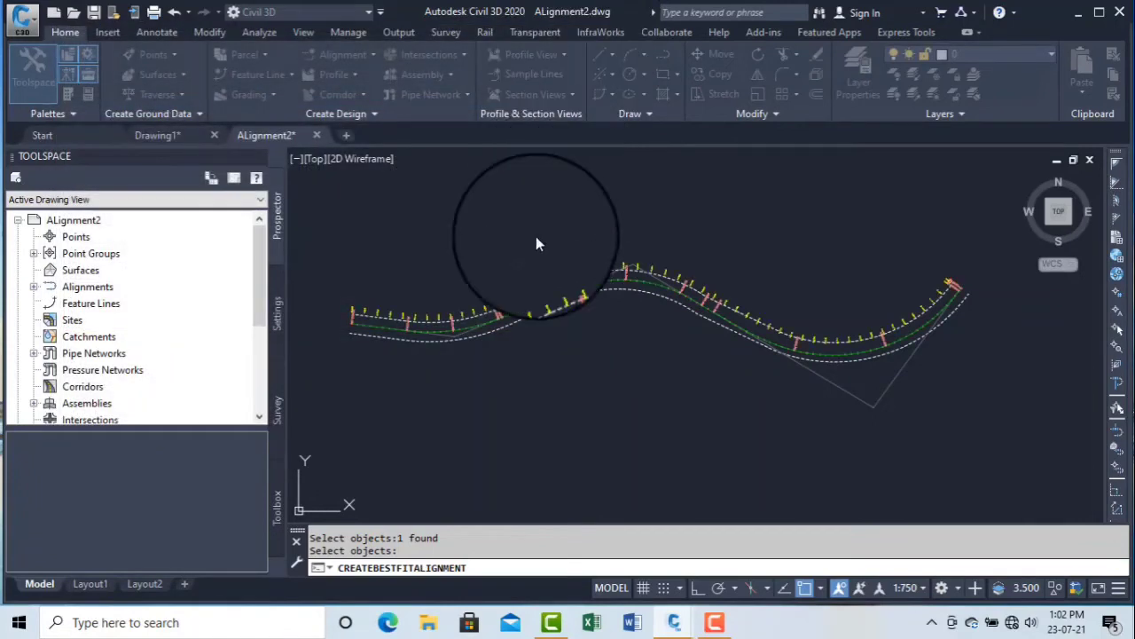
Examine the labelled alignment between the two dashed road edges from its start to its end.
{"action": "scroll", "coordinate": [413, 337], "scroll_direction": "up", "scroll_amount": 3}
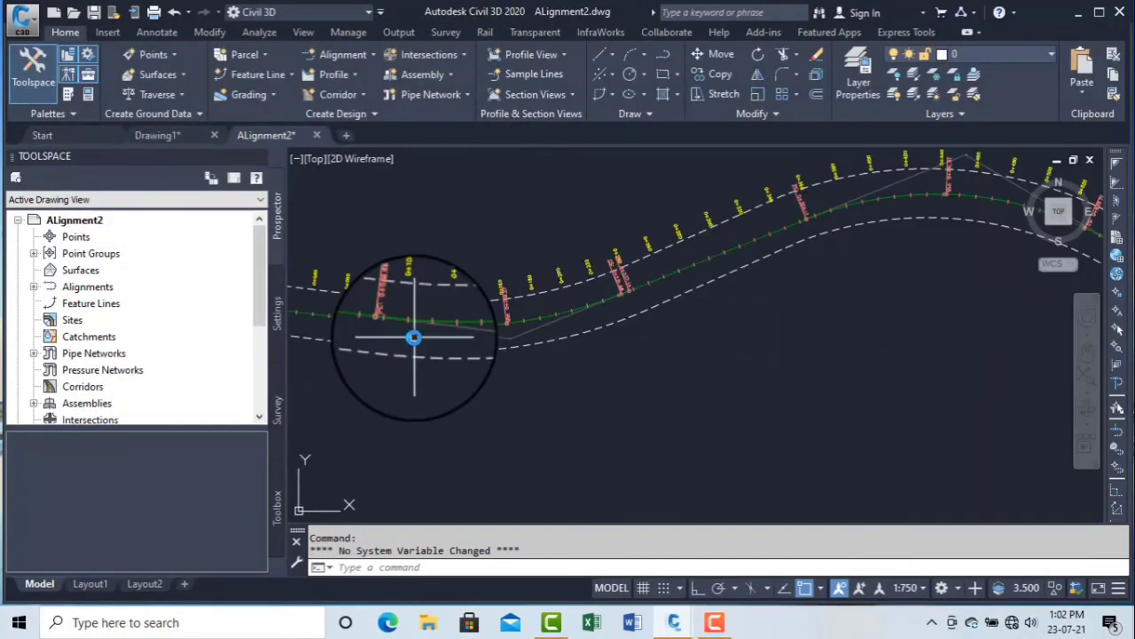
{"action": "scroll", "coordinate": [382, 324], "scroll_direction": "down", "scroll_amount": 3}
{"action": "scroll", "coordinate": [329, 328], "scroll_direction": "up", "scroll_amount": 2}
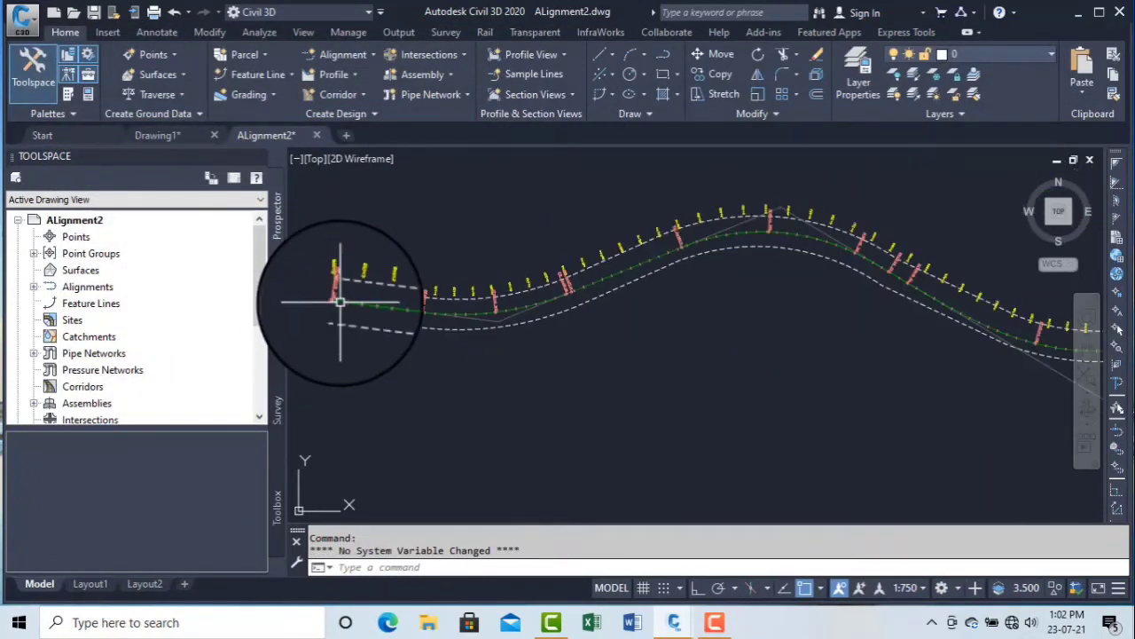
{"action": "middle_click_drag", "start_coordinate": [700, 240], "coordinate": [520, 216]}
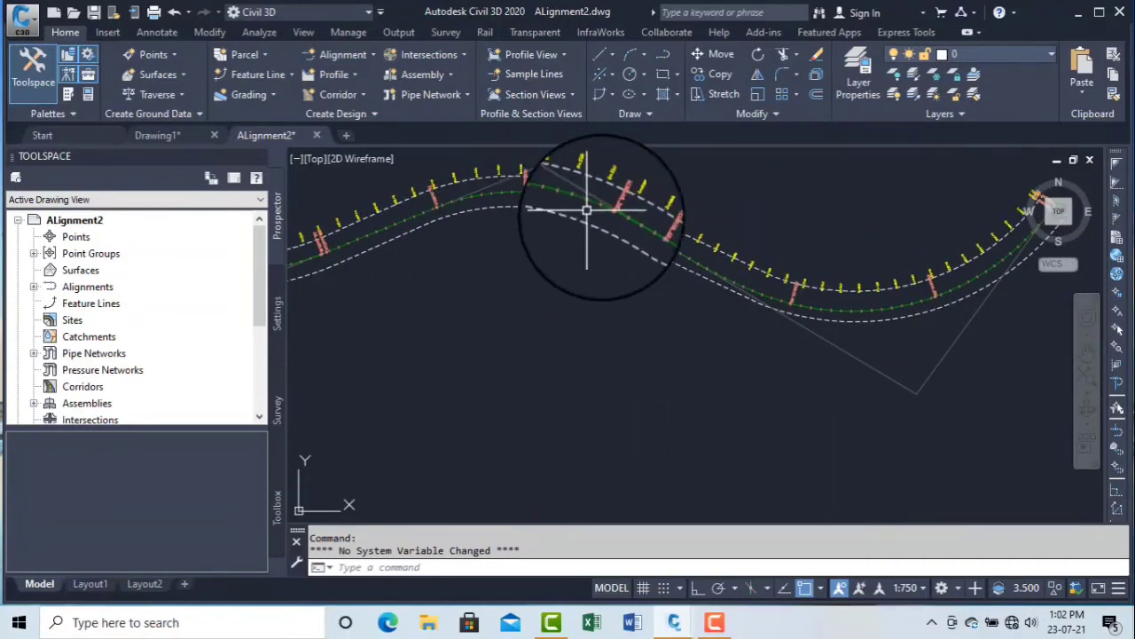
{"action": "middle_click_drag", "start_coordinate": [1008, 240], "coordinate": [976, 292]}
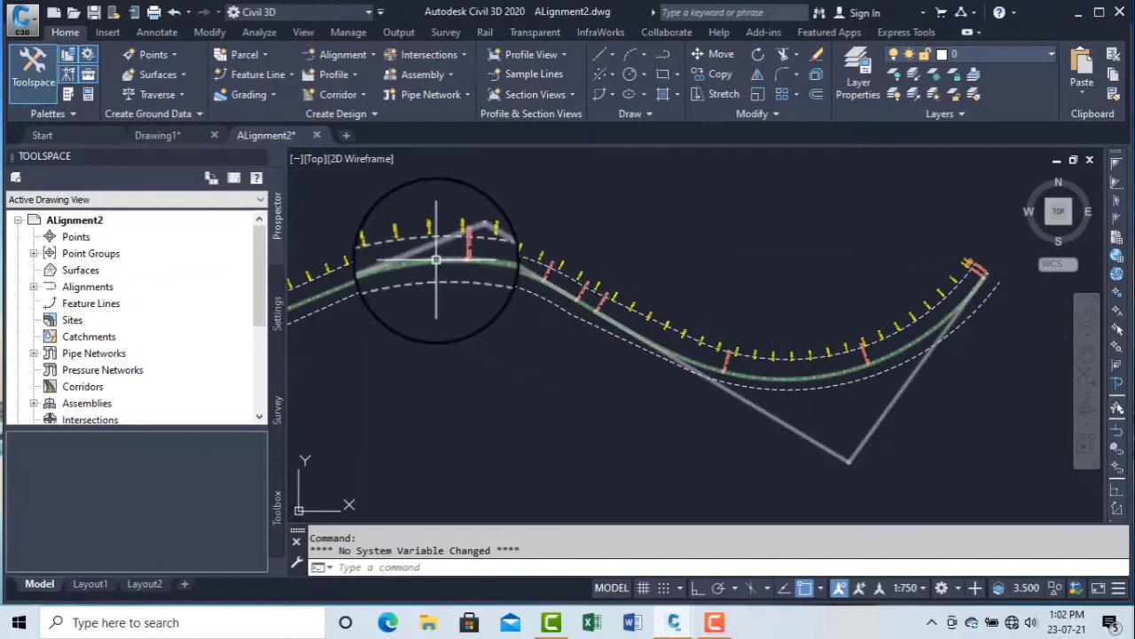
Examine how the curves of the best fit alignment run between the two dashed road edges.
{"action": "middle_click_drag", "start_coordinate": [435, 243], "coordinate": [581, 228]}
{"action": "scroll", "coordinate": [507, 258], "scroll_direction": "down", "scroll_amount": 3}
{"action": "scroll", "coordinate": [431, 274], "scroll_direction": "up", "scroll_amount": 4}
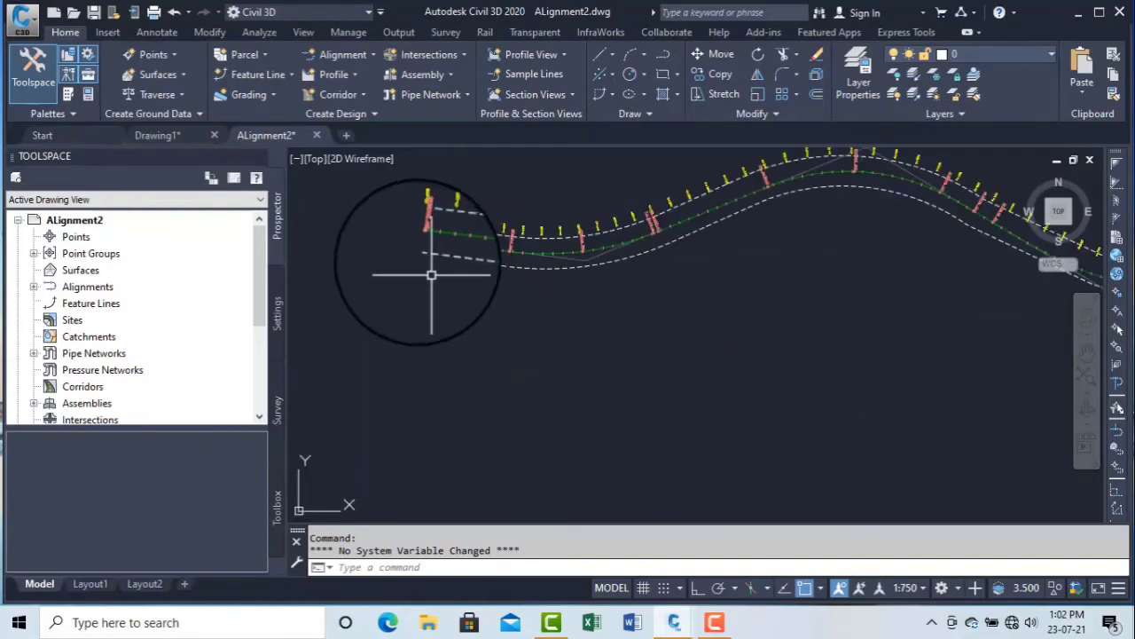
{"action": "middle_click_drag", "start_coordinate": [693, 235], "coordinate": [558, 311]}
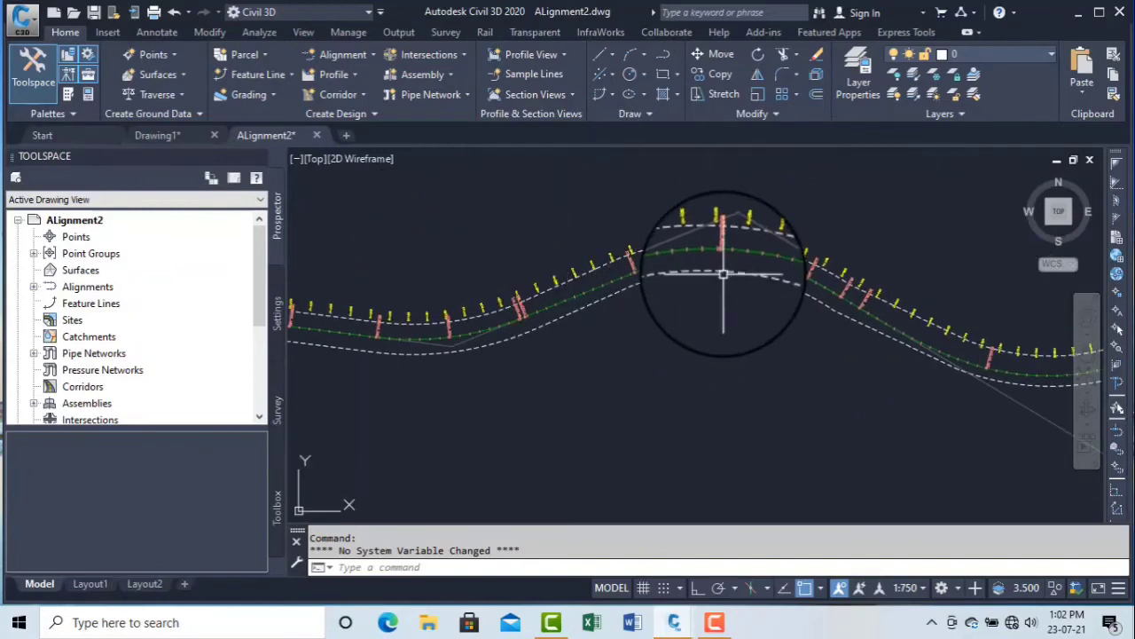
{"action": "scroll", "coordinate": [723, 275], "scroll_direction": "down", "scroll_amount": 2}
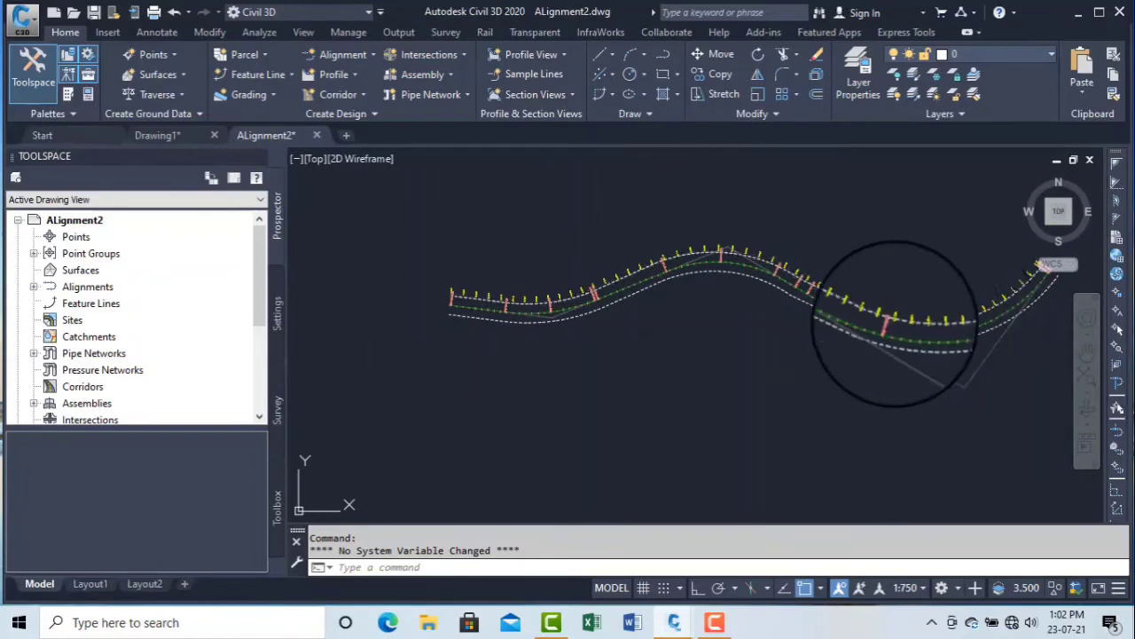
{"action": "scroll", "coordinate": [950, 293], "scroll_direction": "up", "scroll_amount": 3}
{"action": "scroll", "coordinate": [885, 328], "scroll_direction": "up", "scroll_amount": 2}
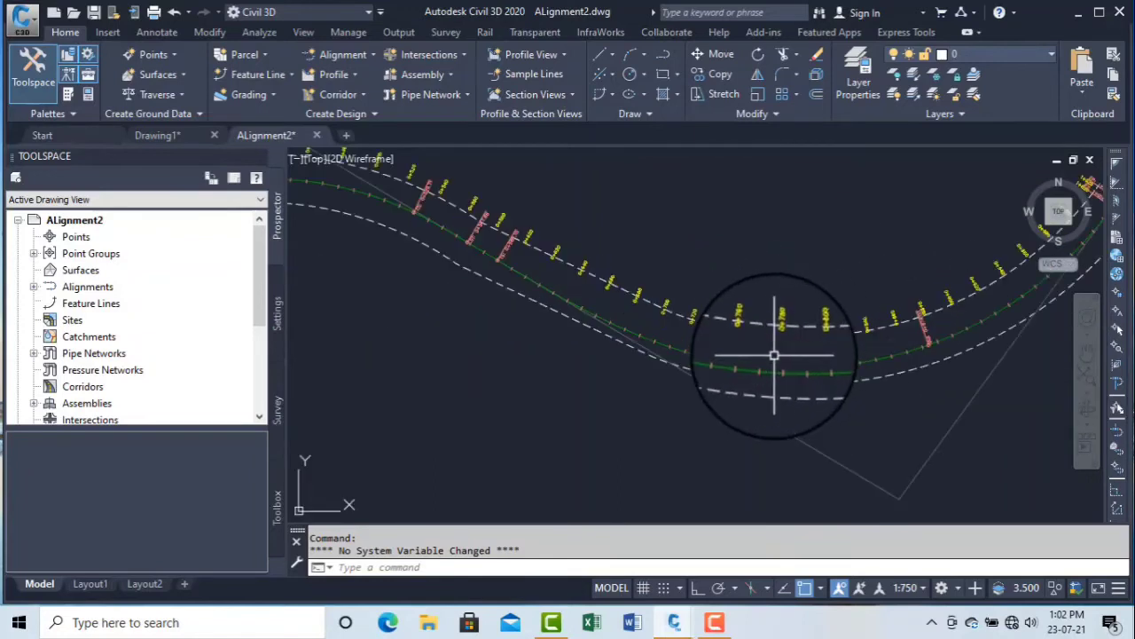
Select the best fit alignment, inspect its grips along the full length, and clear the selection.
{"action": "left_click", "coordinate": [769, 364]}
{"action": "scroll", "coordinate": [831, 310], "scroll_direction": "down", "scroll_amount": 2}
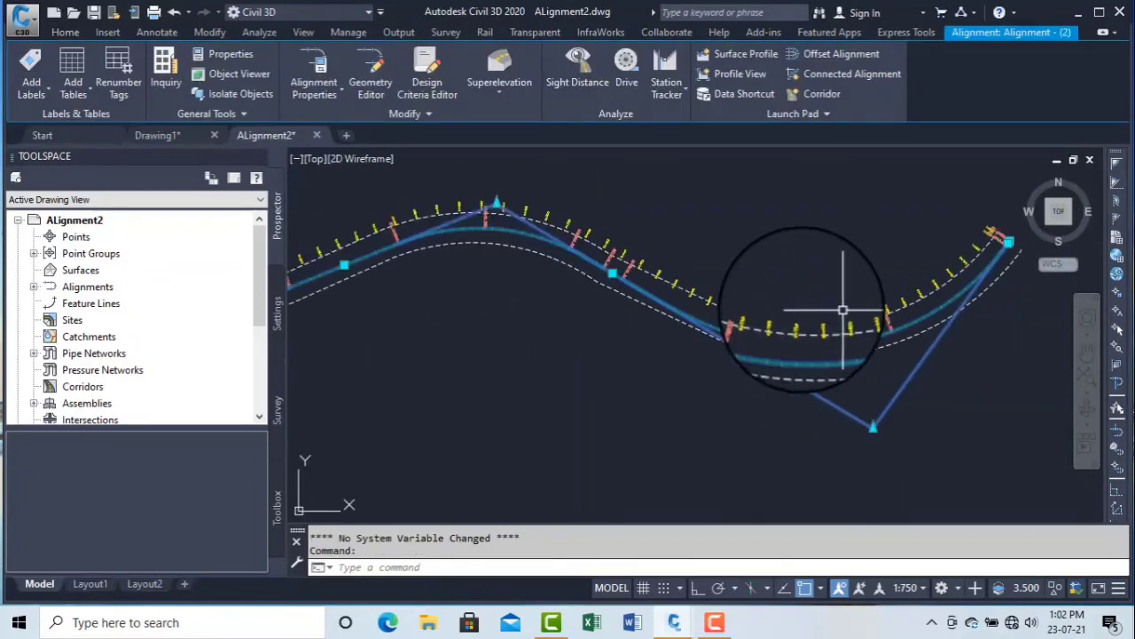
{"action": "middle_click_drag", "start_coordinate": [474, 213], "coordinate": [776, 213]}
{"action": "scroll", "coordinate": [683, 220], "scroll_direction": "down", "scroll_amount": 2}
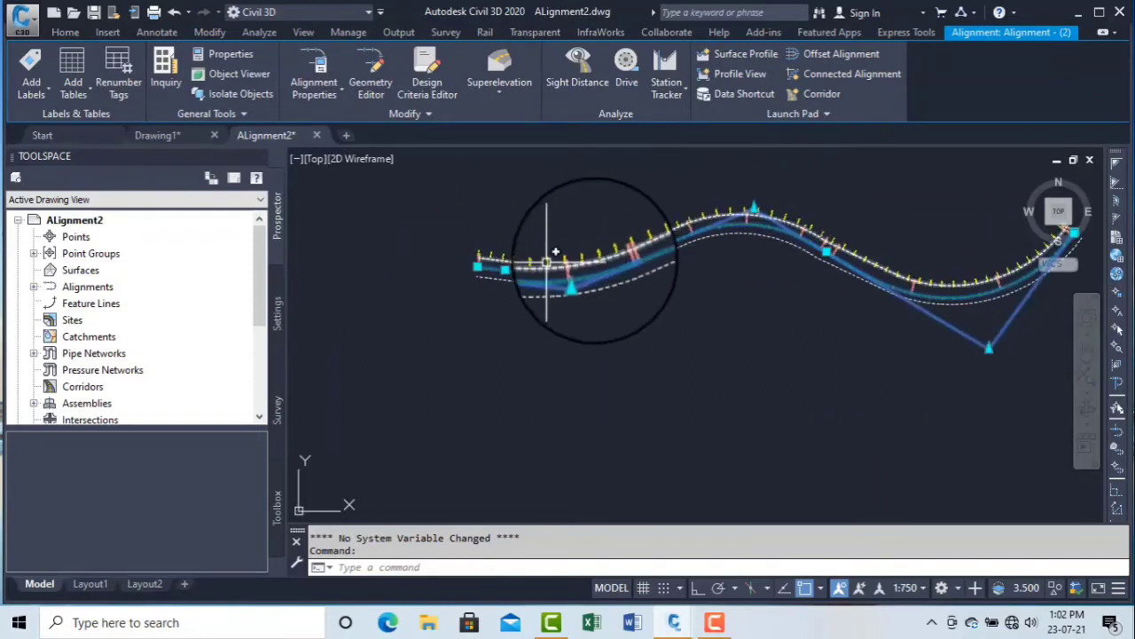
{"action": "middle_click_drag", "start_coordinate": [634, 256], "coordinate": [516, 254]}
{"action": "left_click", "coordinate": [566, 228]}
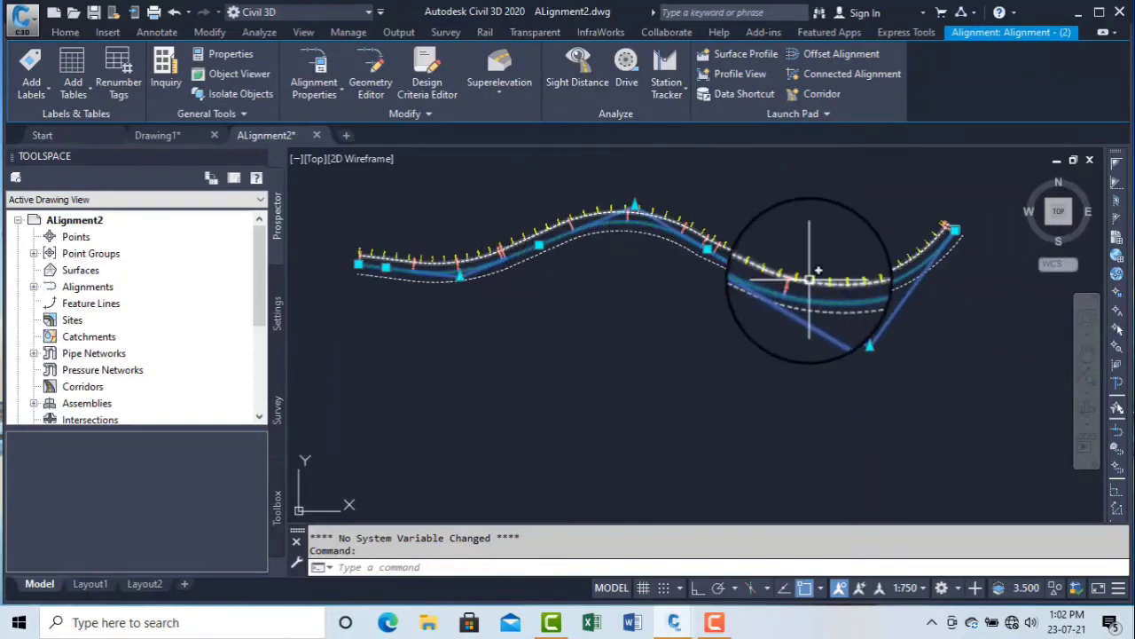
{"action": "key", "text": "Escape"}
Select the alignment and move the intersection point of its last curve slightly inward, closer to the arc.
{"action": "scroll", "coordinate": [647, 258], "scroll_direction": "up", "scroll_amount": 3}
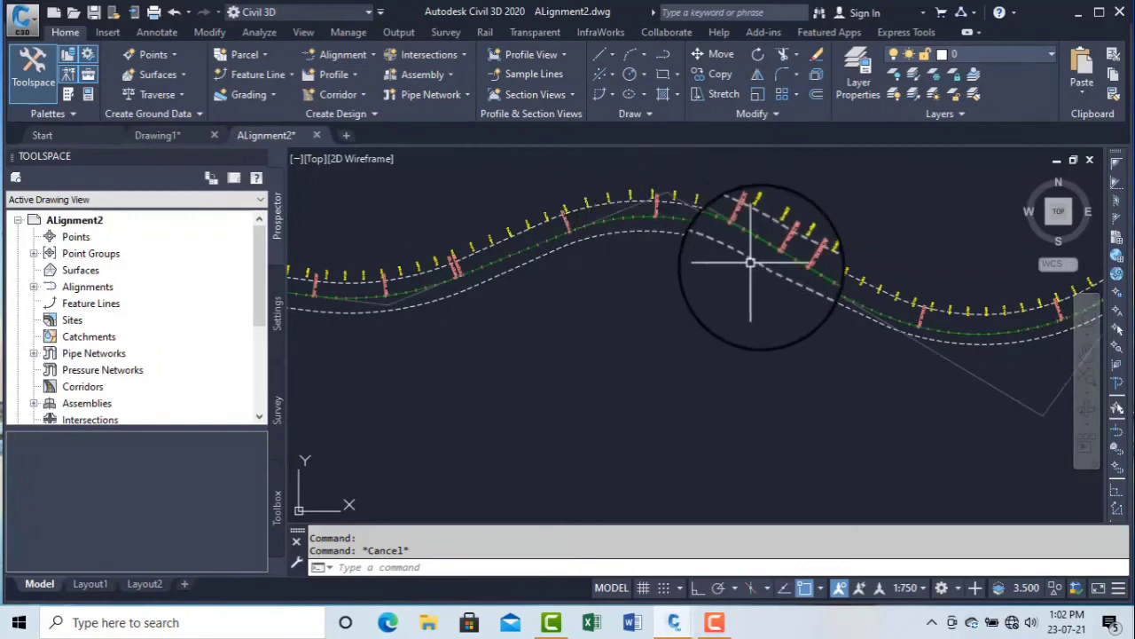
{"action": "scroll", "coordinate": [809, 286], "scroll_direction": "up", "scroll_amount": 4}
{"action": "scroll", "coordinate": [775, 272], "scroll_direction": "down", "scroll_amount": 2}
{"action": "middle_click_drag", "start_coordinate": [875, 311], "coordinate": [609, 228]}
{"action": "left_click", "coordinate": [856, 391]}
{"action": "left_click", "coordinate": [761, 364]}
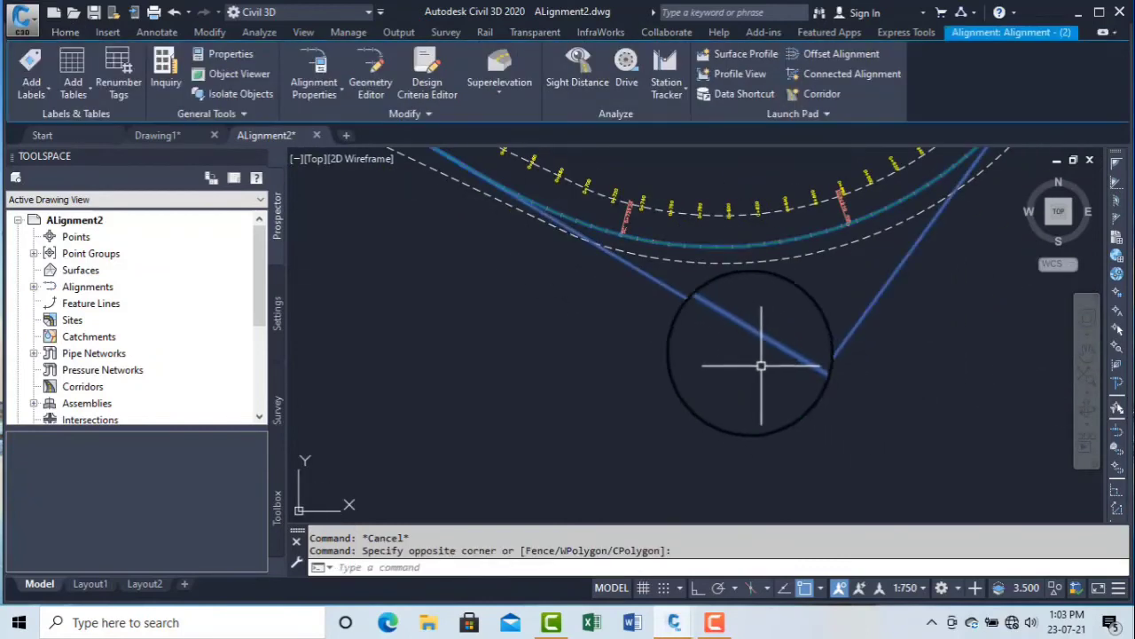
{"action": "left_click", "coordinate": [818, 375]}
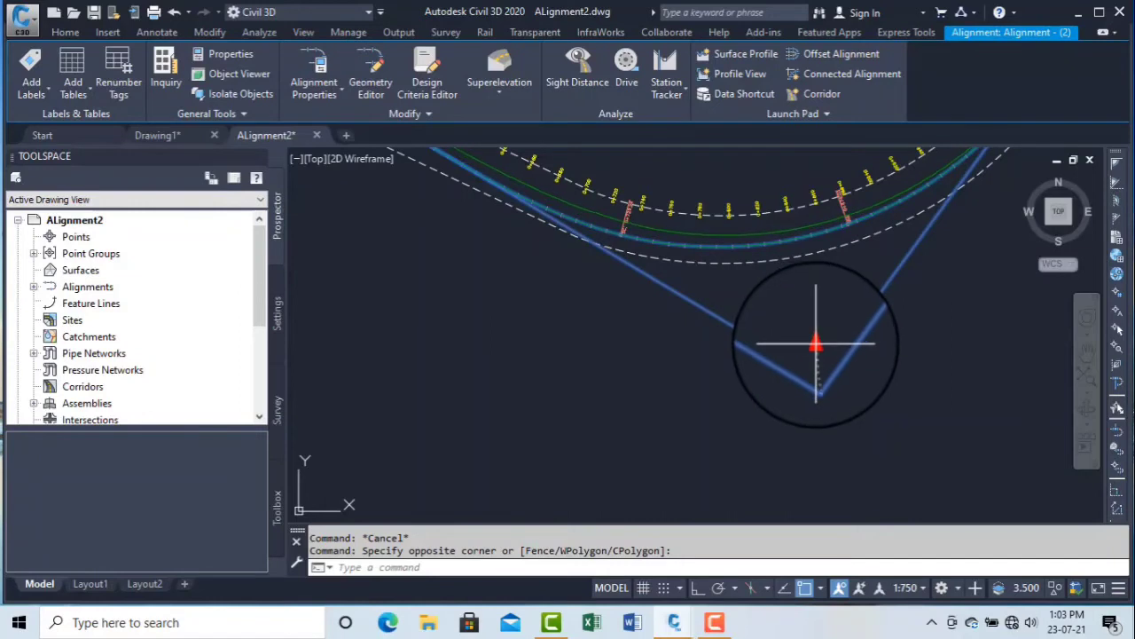
{"action": "left_click", "coordinate": [812, 342]}
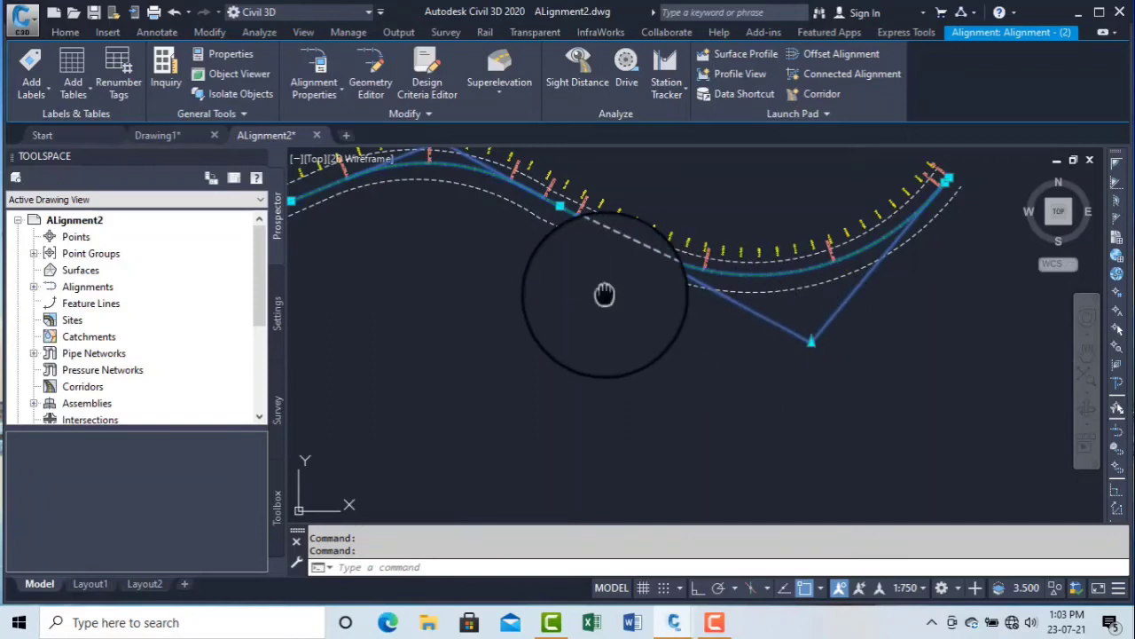
Examine the intersection point grips of the middle and first curves, and deselect the alignment.
{"action": "middle_click_drag", "start_coordinate": [604, 294], "coordinate": [739, 411]}
{"action": "scroll", "coordinate": [862, 226], "scroll_direction": "up", "scroll_amount": 4}
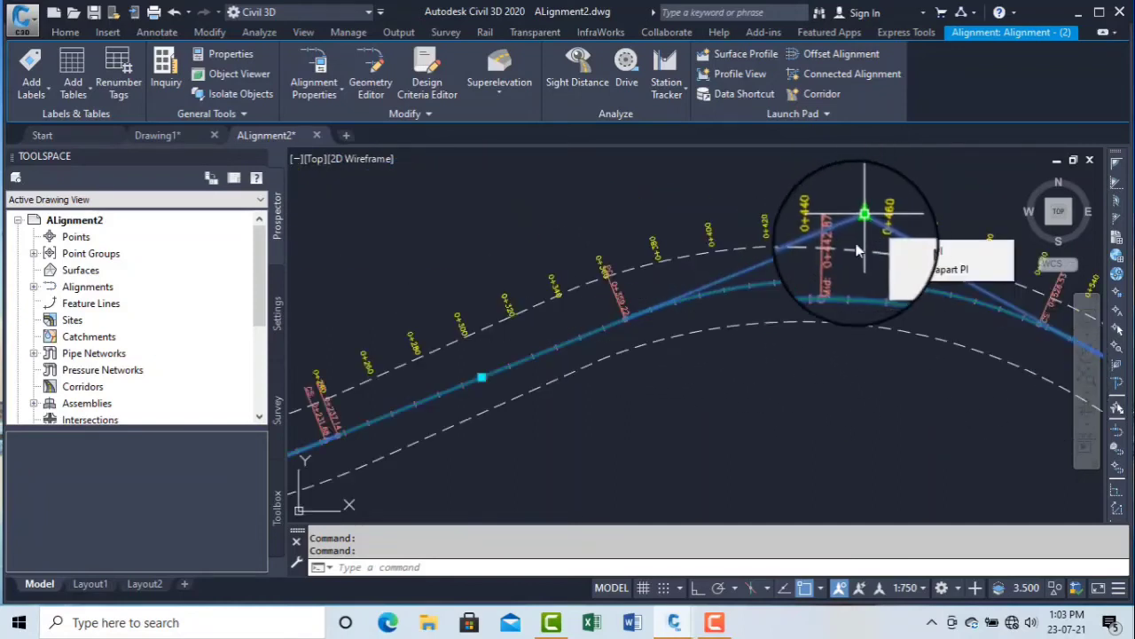
{"action": "scroll", "coordinate": [747, 277], "scroll_direction": "down", "scroll_amount": 3}
{"action": "mouse_move", "coordinate": [364, 422]}
{"action": "middle_mouse_down"}
{"action": "mouse_move", "coordinate": [542, 279]}
{"action": "mouse_move", "coordinate": [591, 255]}
{"action": "middle_mouse_up"}
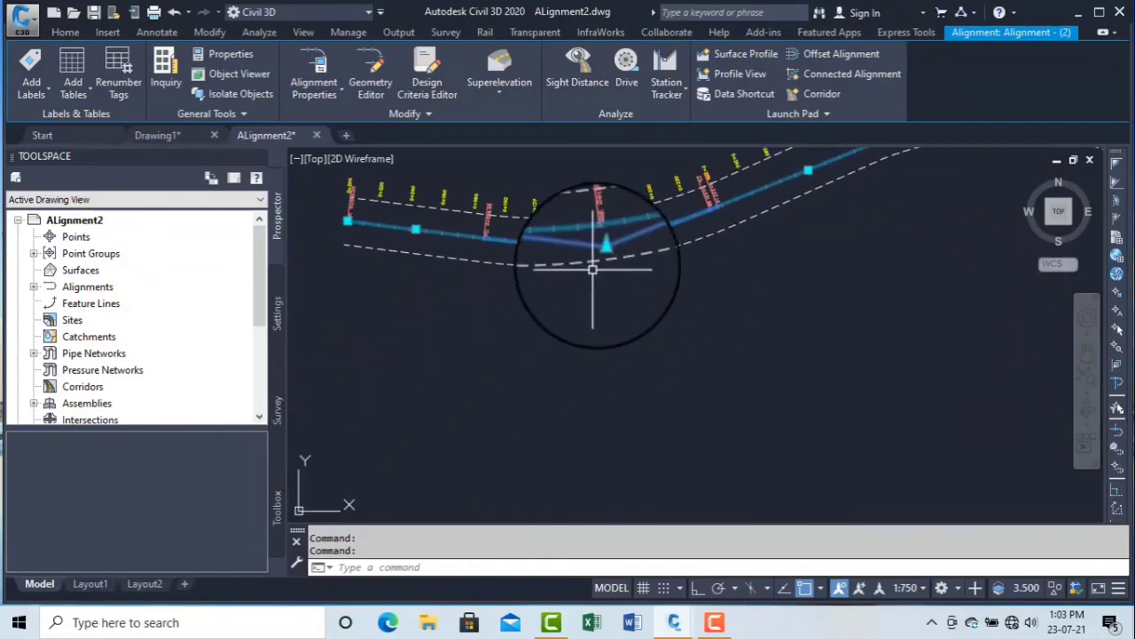
{"action": "scroll", "coordinate": [461, 253], "scroll_direction": "down", "scroll_amount": 4}
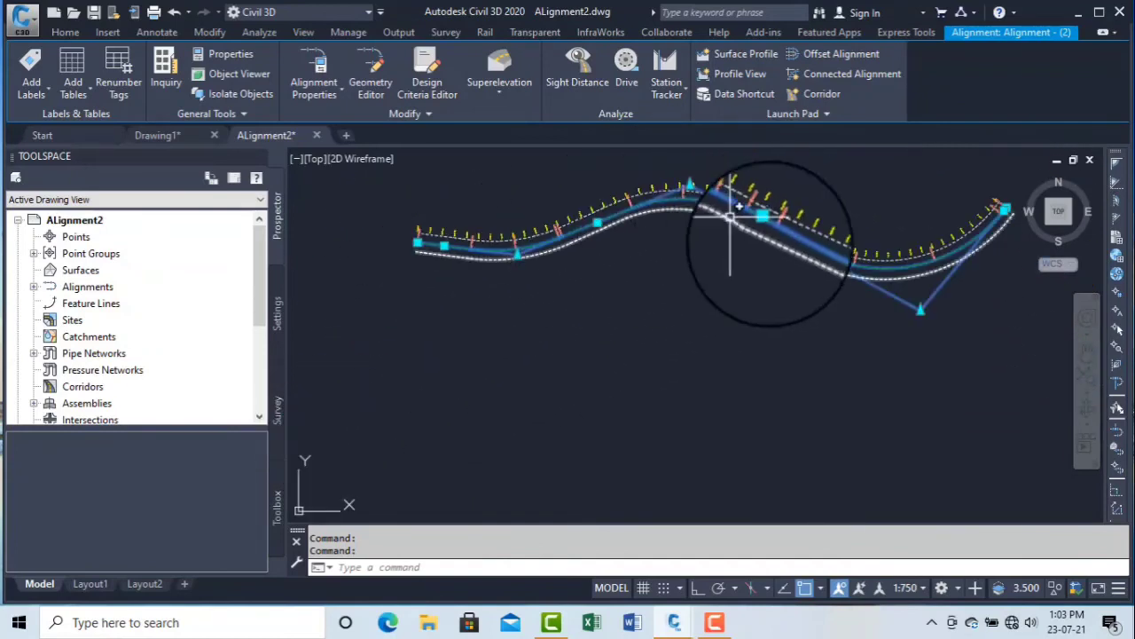
{"action": "key", "text": "Escape"}
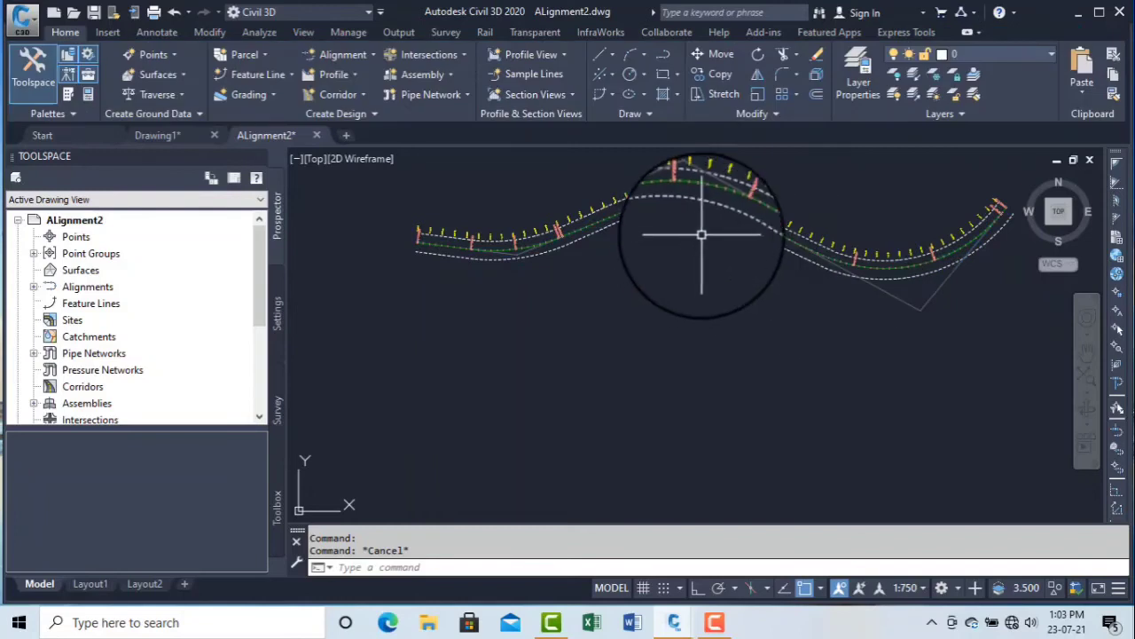
Review the course of the edited alignment relative to both dashed road edges.
{"action": "middle_click_drag", "start_coordinate": [702, 234], "coordinate": [636, 311]}
{"action": "scroll", "coordinate": [480, 287], "scroll_direction": "up", "scroll_amount": 2}
{"action": "scroll", "coordinate": [514, 286], "scroll_direction": "down", "scroll_amount": 2}
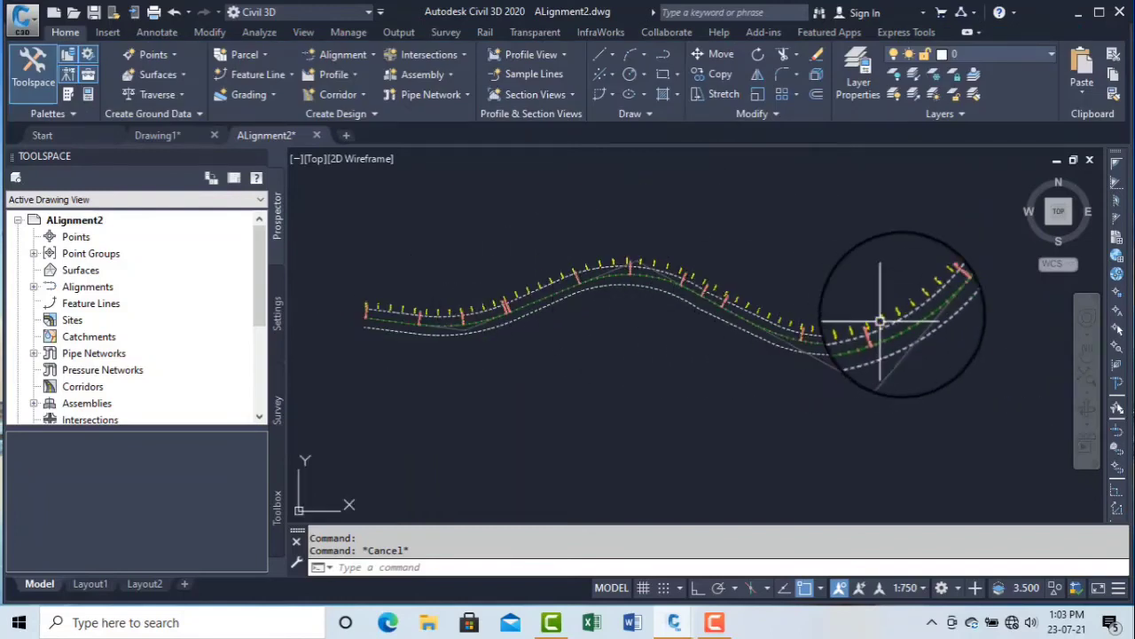
{"action": "scroll", "coordinate": [960, 294], "scroll_direction": "up", "scroll_amount": 2}
{"action": "middle_click_drag", "start_coordinate": [682, 335], "coordinate": [780, 297]}
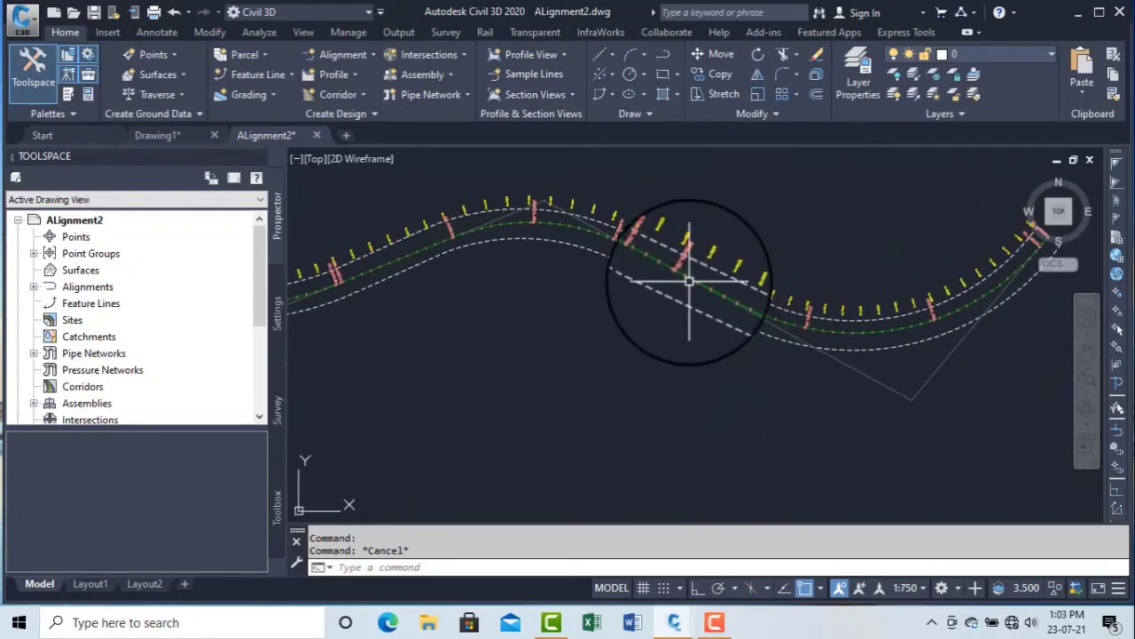
{"action": "scroll", "coordinate": [688, 282], "scroll_direction": "down", "scroll_amount": 2}
{"action": "scroll", "coordinate": [485, 264], "scroll_direction": "up", "scroll_amount": 2}
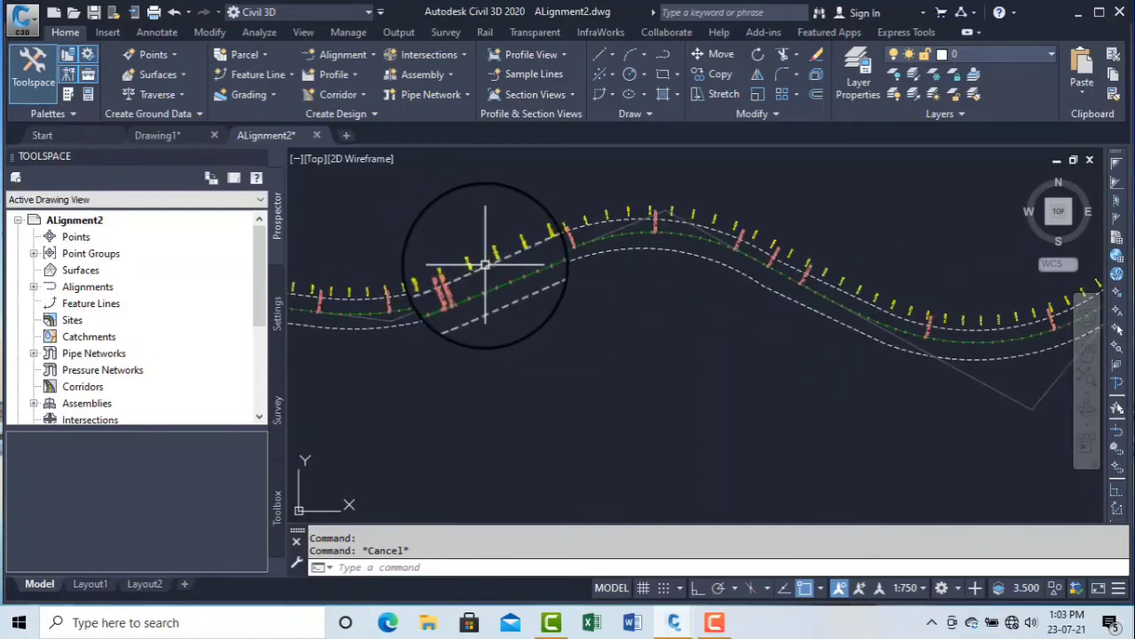
{"action": "left_click", "coordinate": [621, 254]}
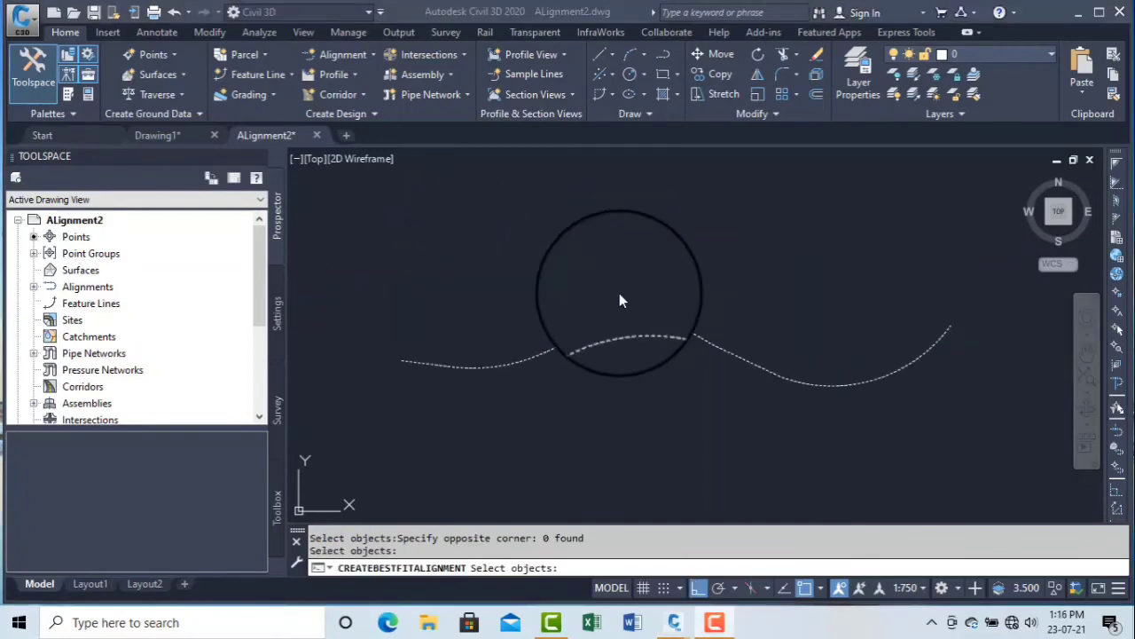
Start a new best fit alignment for the single dashed polyline, with AutoCAD entities as the input type.
{"action": "left_click", "coordinate": [603, 240]}
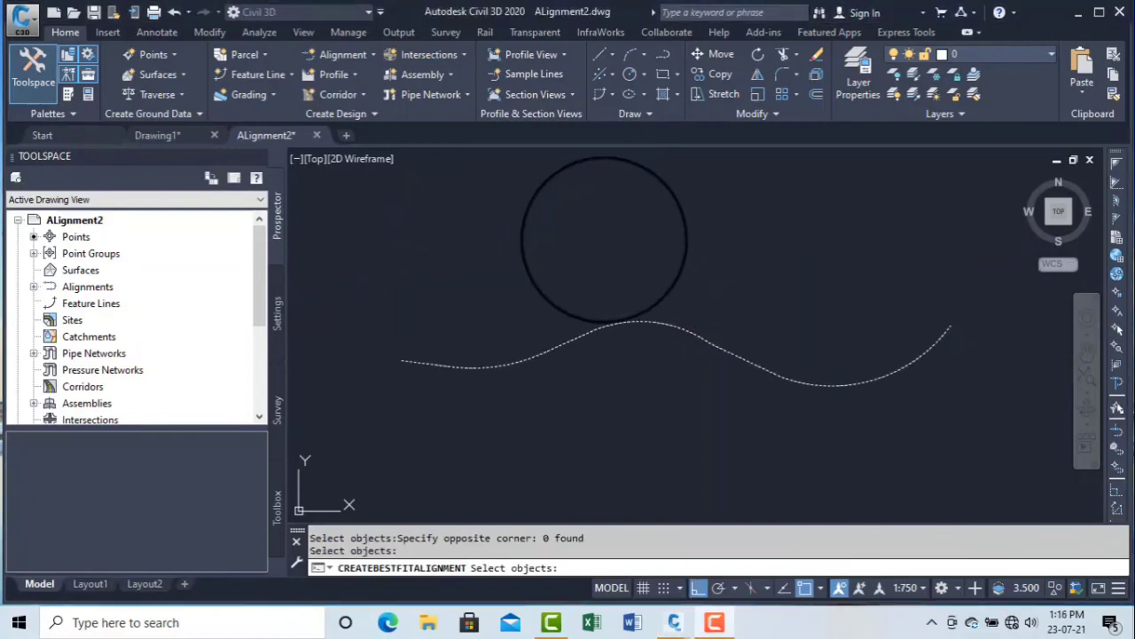
{"action": "scroll", "coordinate": [559, 288], "scroll_direction": "down", "scroll_amount": 5}
{"action": "scroll", "coordinate": [561, 286], "scroll_direction": "up", "scroll_amount": 5}
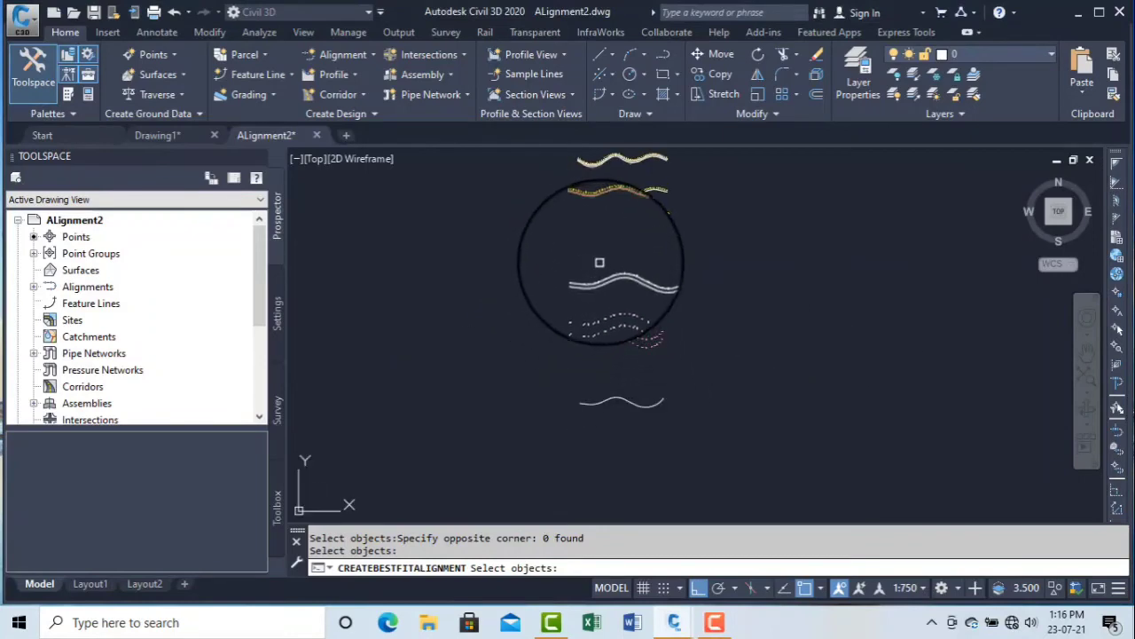
{"action": "scroll", "coordinate": [616, 309], "scroll_direction": "up", "scroll_amount": 2}
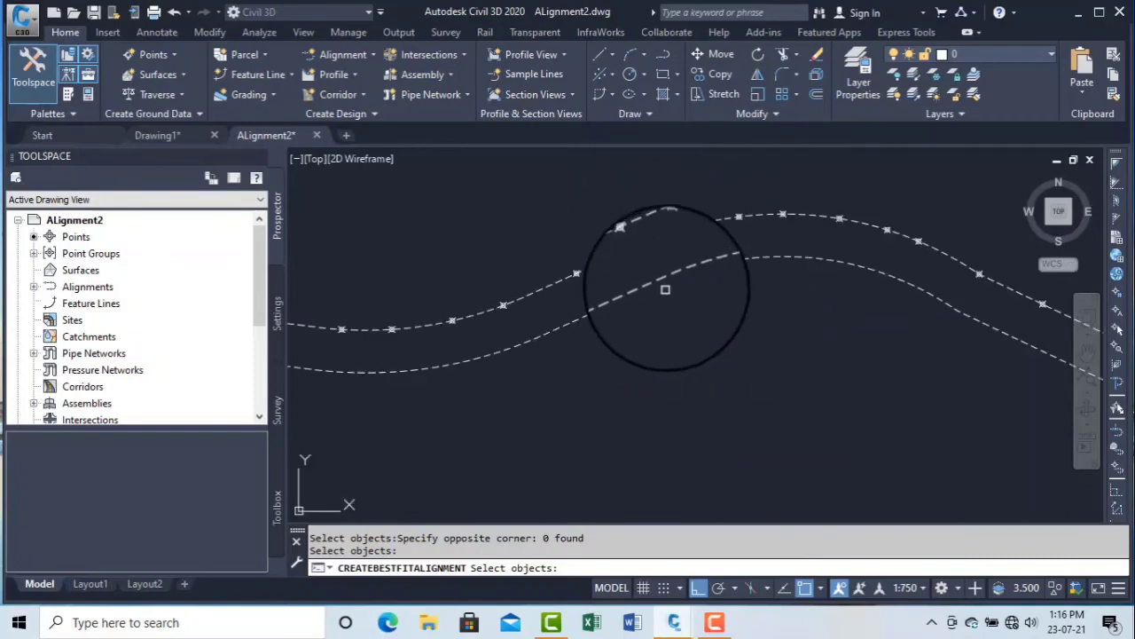
{"action": "scroll", "coordinate": [661, 296], "scroll_direction": "down", "scroll_amount": 3}
{"action": "scroll", "coordinate": [662, 348], "scroll_direction": "up", "scroll_amount": 4}
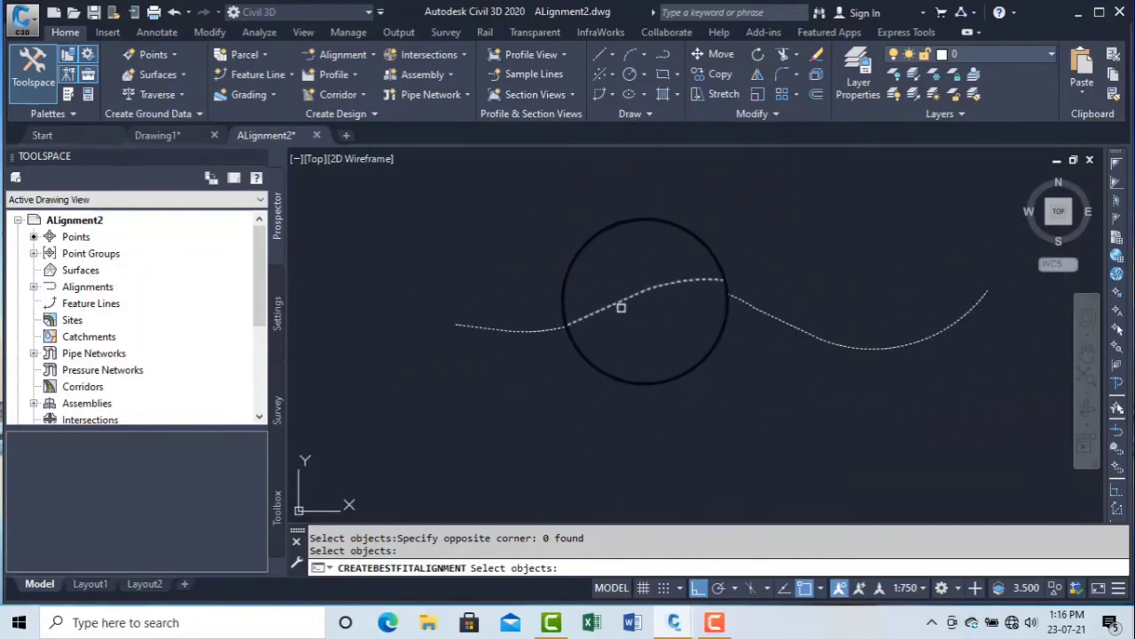
{"action": "left_click", "coordinate": [339, 54]}
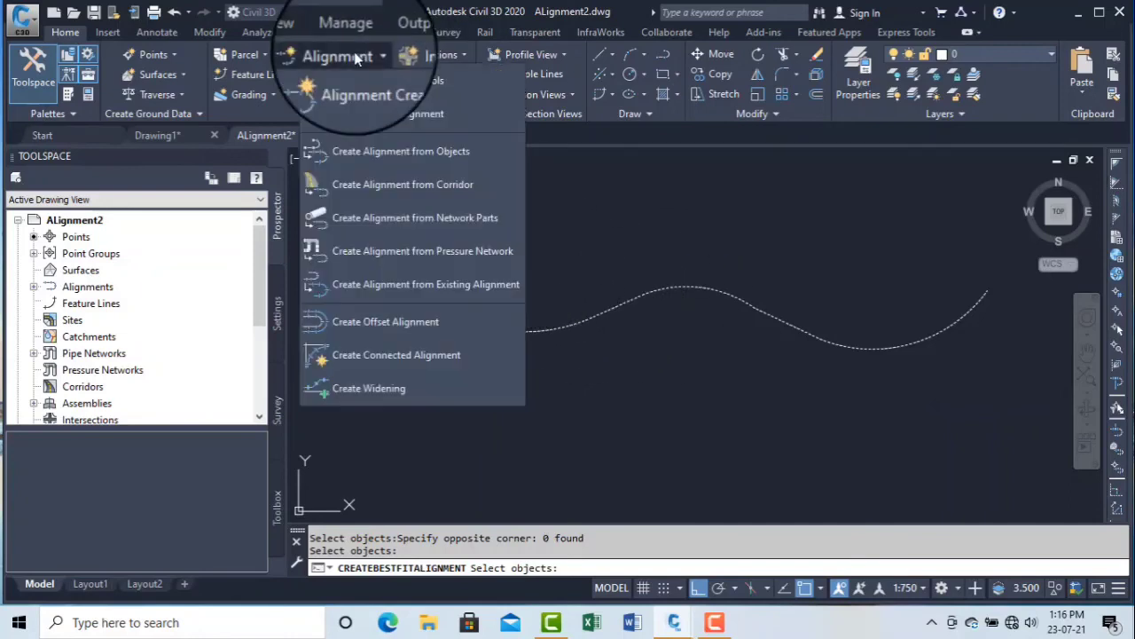
{"action": "left_click", "coordinate": [395, 118]}
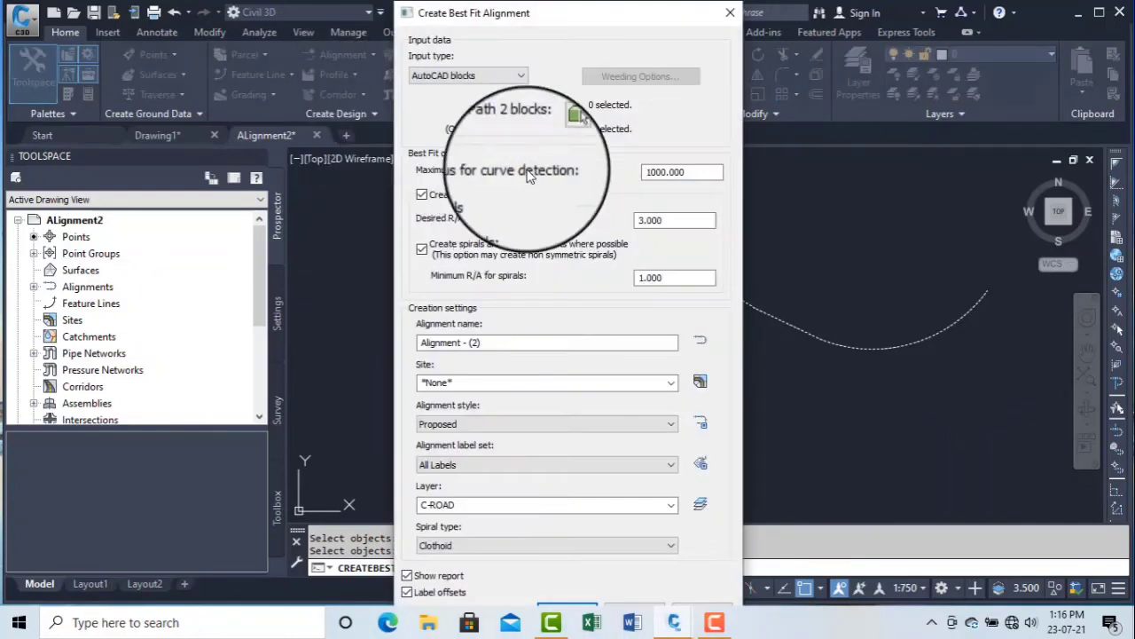
{"action": "left_click", "coordinate": [457, 80]}
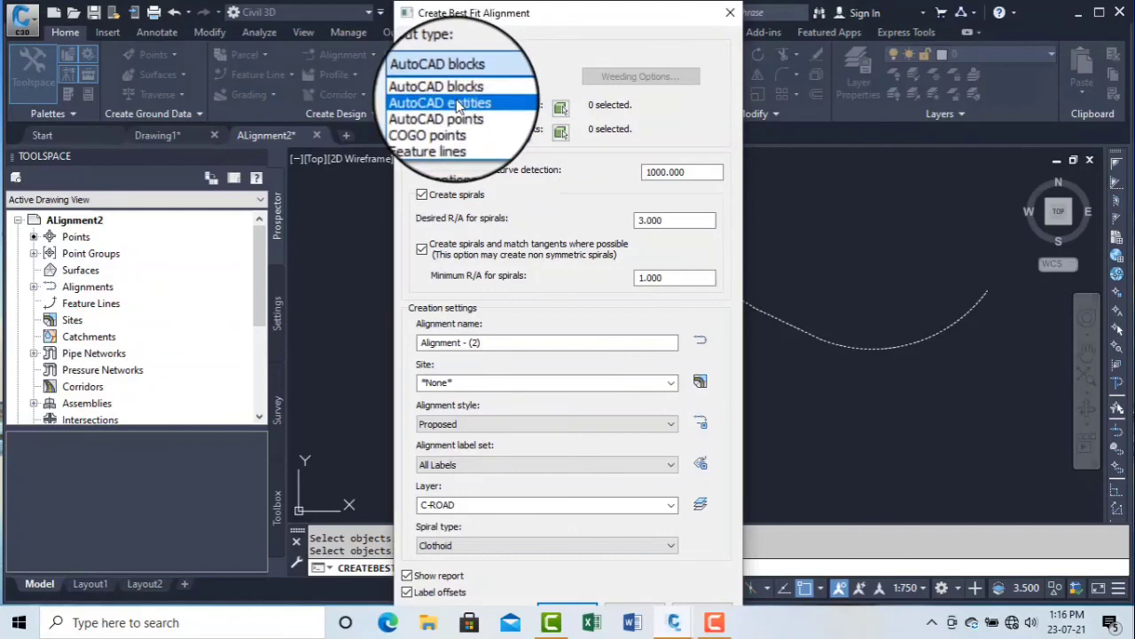
{"action": "left_click", "coordinate": [457, 100]}
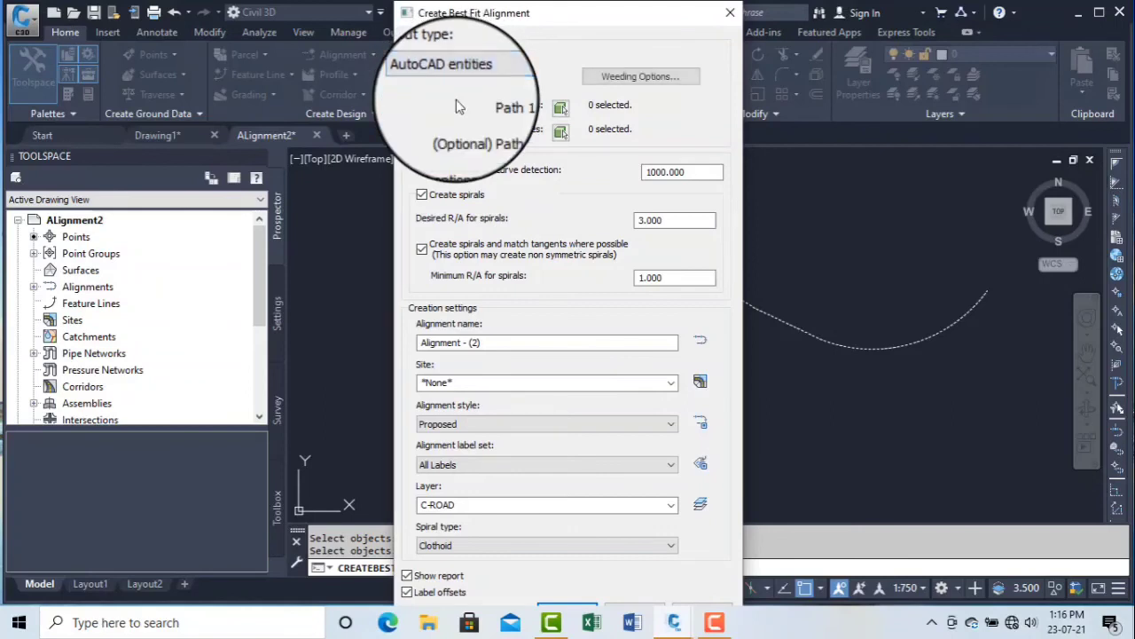
Assign the single dashed polyline as the path 1 entity and create the best fit alignment, closing its report.
{"action": "left_click", "coordinate": [560, 107]}
{"action": "key", "text": "Escape"}
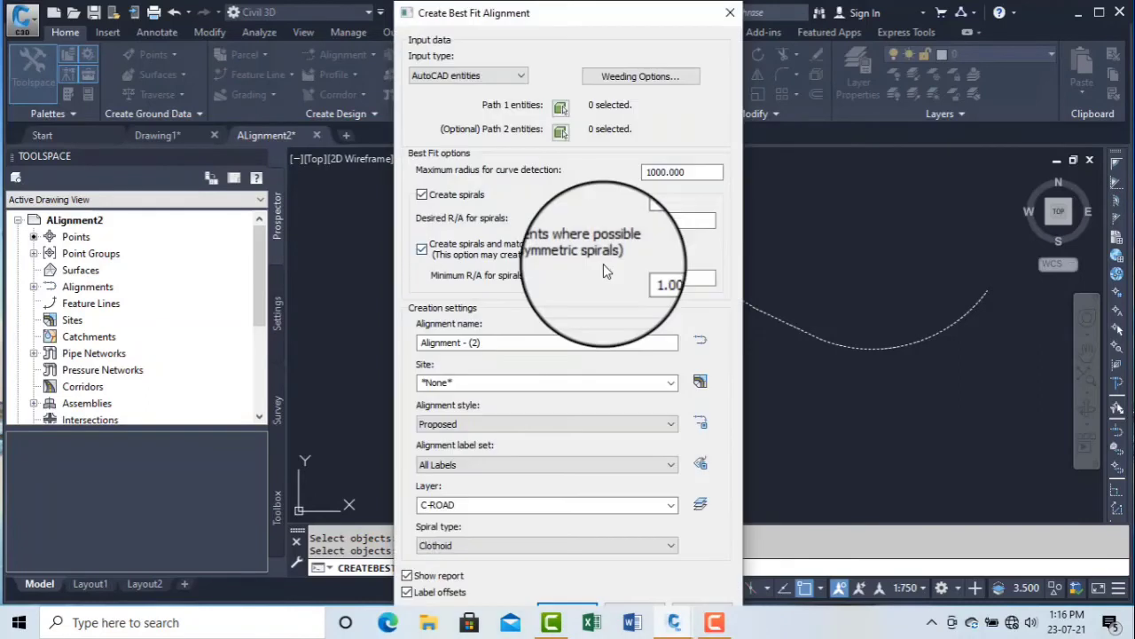
{"action": "left_click", "coordinate": [560, 113]}
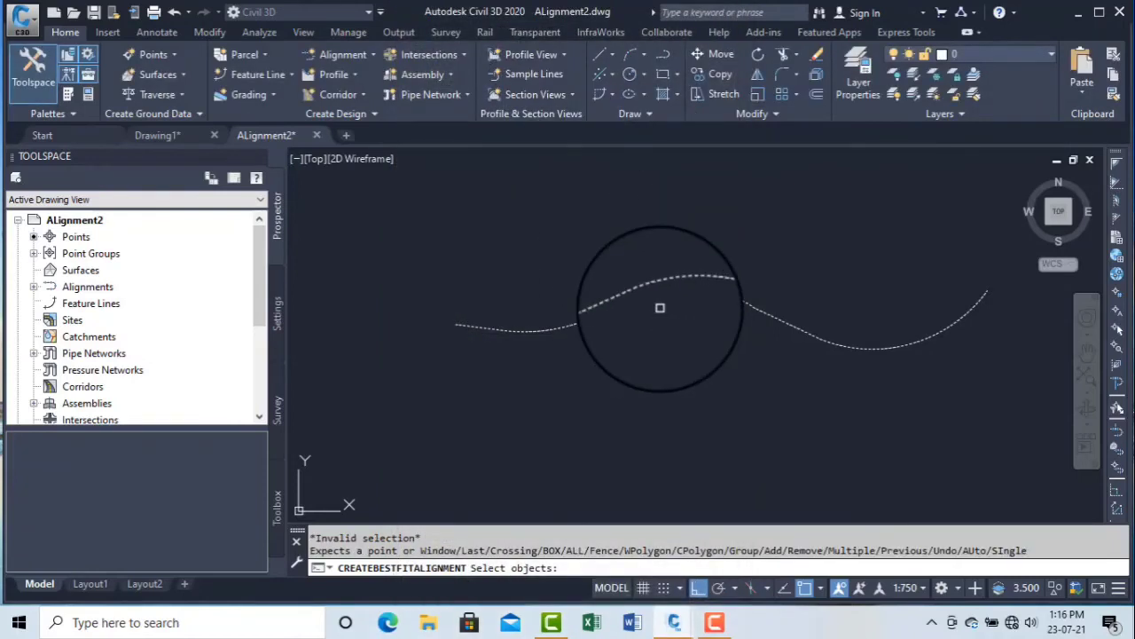
{"action": "left_click", "coordinate": [660, 307]}
{"action": "left_click", "coordinate": [613, 272]}
{"action": "key", "text": "Return"}
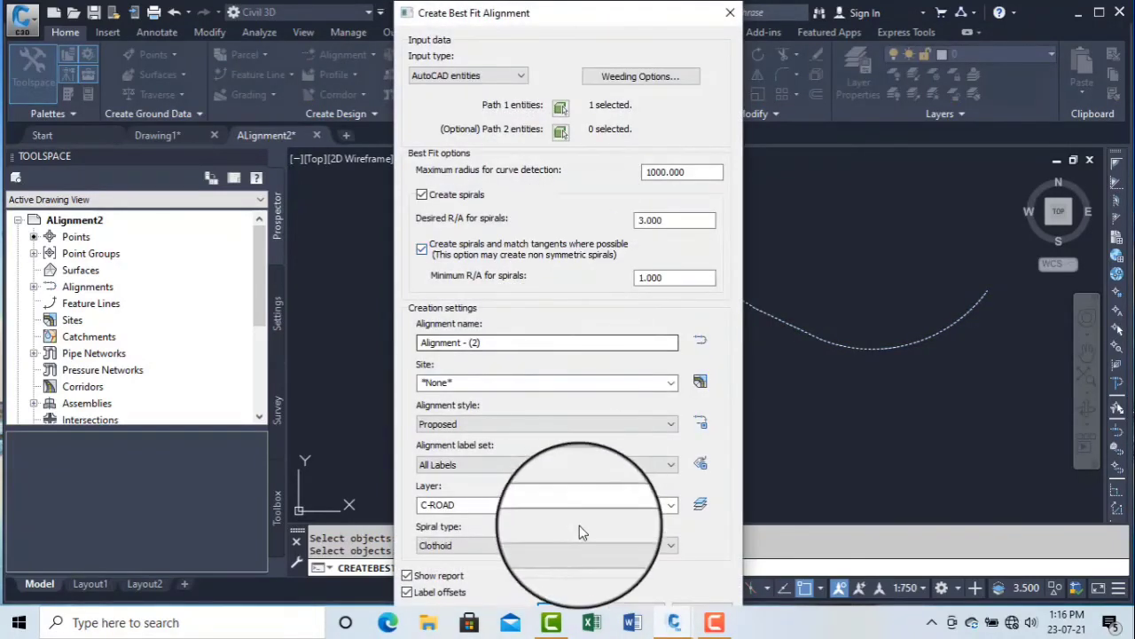
{"action": "left_click", "coordinate": [568, 585]}
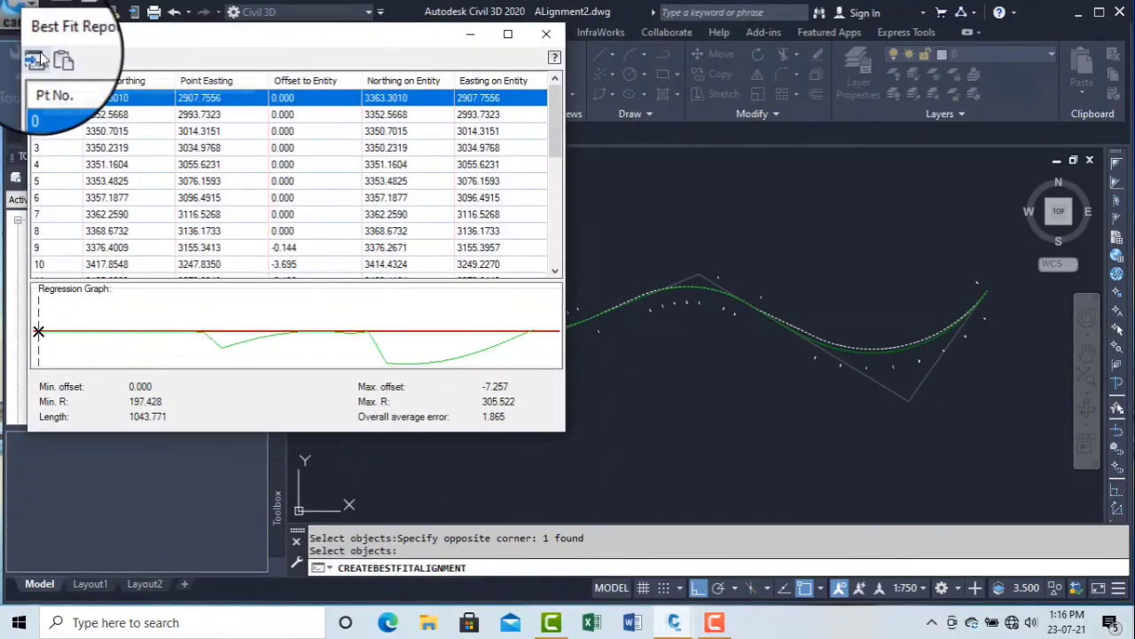
{"action": "left_click", "coordinate": [548, 32]}
Examine the new alignment's deviation from the dashed polyline, including its offset and station labels.
{"action": "scroll", "coordinate": [652, 284], "scroll_direction": "up", "scroll_amount": 2}
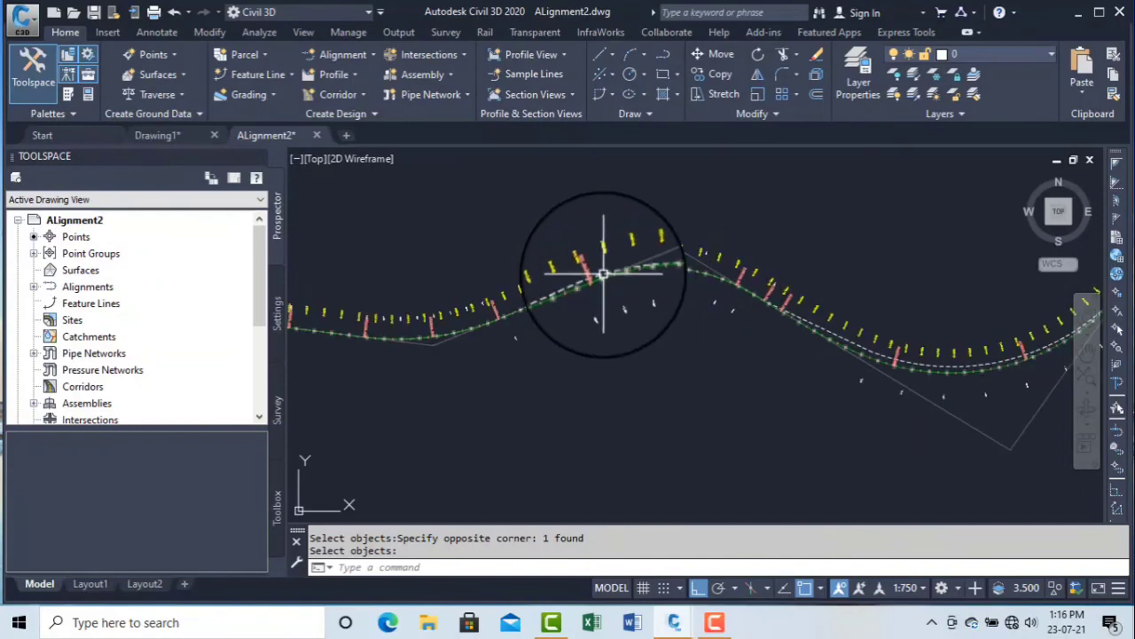
{"action": "scroll", "coordinate": [558, 267], "scroll_direction": "down", "scroll_amount": 1}
{"action": "middle_click_drag", "start_coordinate": [458, 291], "coordinate": [683, 266]}
{"action": "scroll", "coordinate": [495, 281], "scroll_direction": "up", "scroll_amount": 2}
{"action": "scroll", "coordinate": [491, 281], "scroll_direction": "down", "scroll_amount": 2}
{"action": "middle_click_drag", "start_coordinate": [780, 258], "coordinate": [526, 232]}
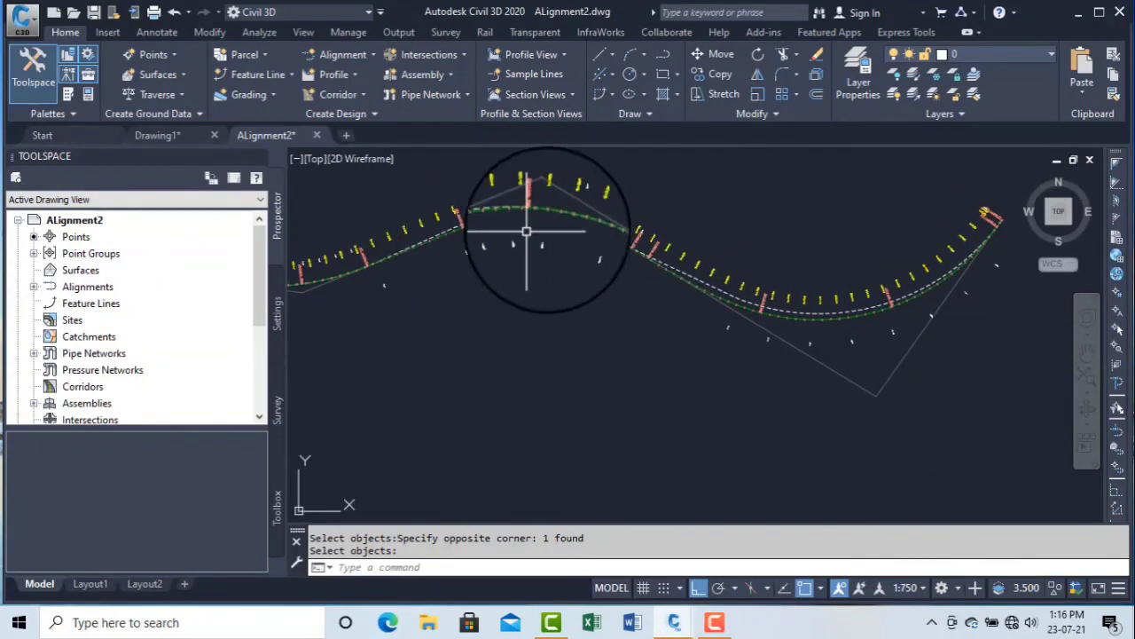
{"action": "scroll", "coordinate": [759, 316], "scroll_direction": "up", "scroll_amount": 2}
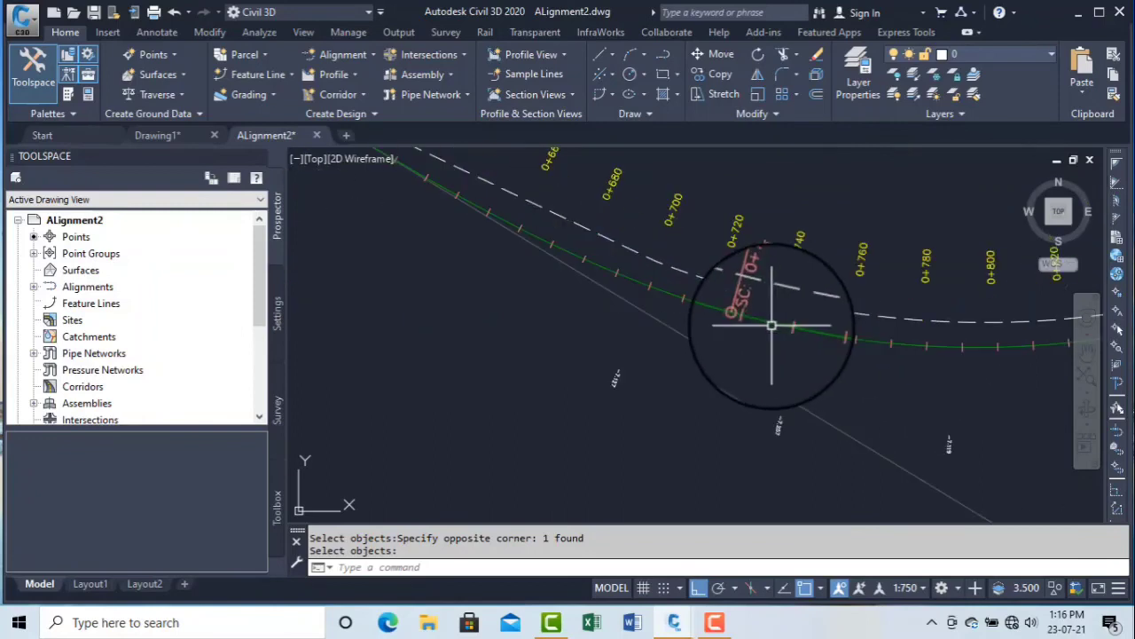
{"action": "left_click", "coordinate": [770, 322]}
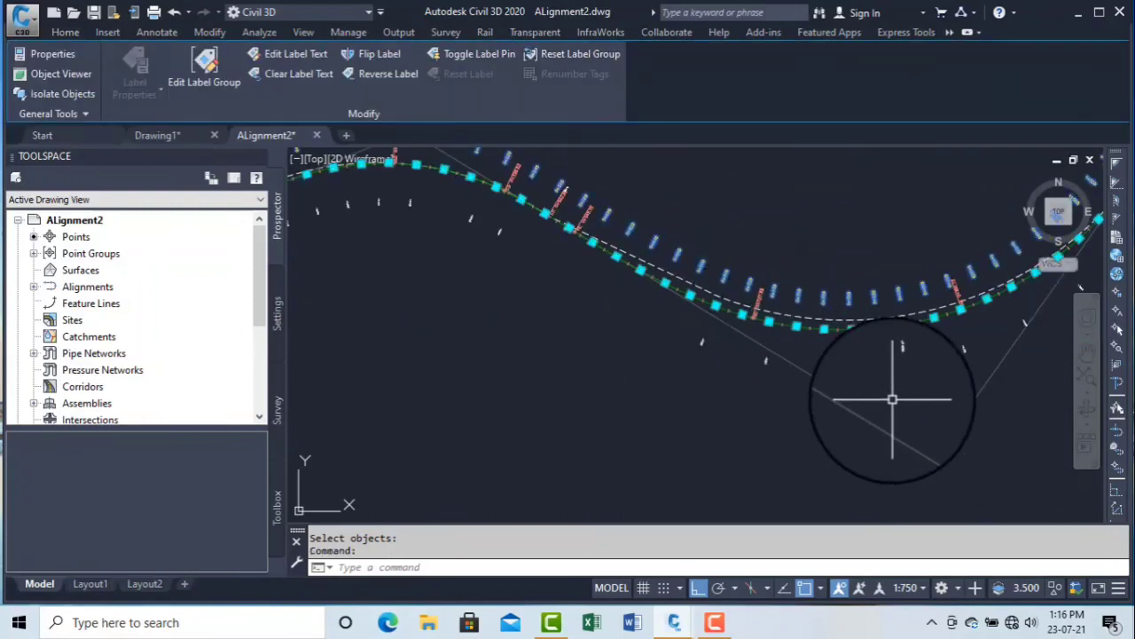
Select the new alignment and examine its tangent intersection points and fit to the dashed polyline along its whole length.
{"action": "left_click", "coordinate": [964, 472]}
{"action": "left_click", "coordinate": [913, 431]}
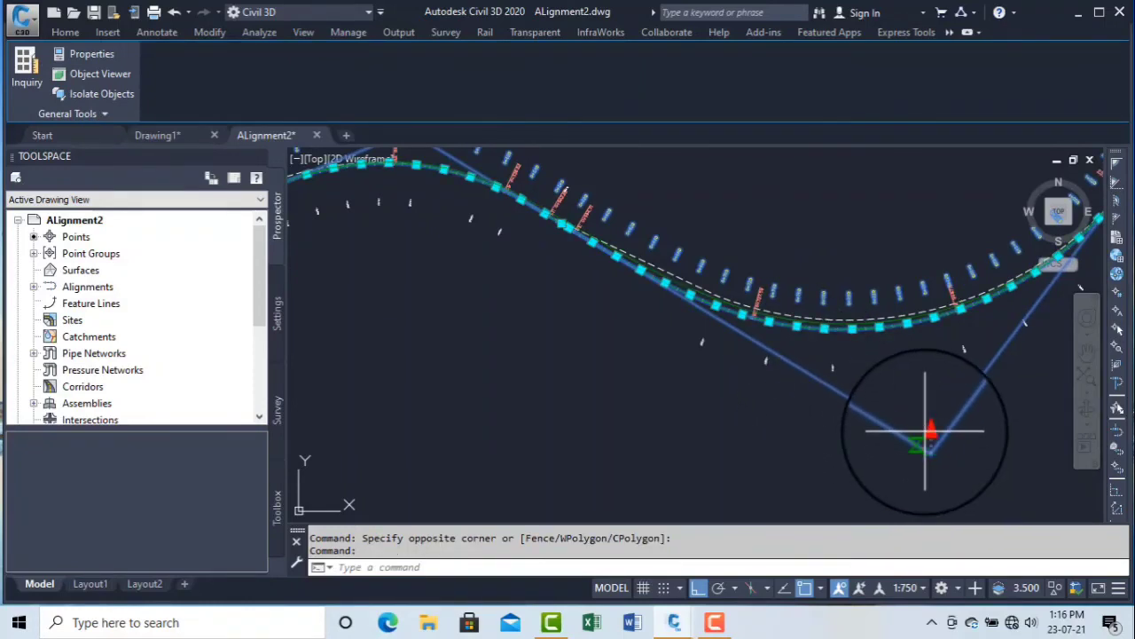
{"action": "scroll", "coordinate": [825, 391], "scroll_direction": "down", "scroll_amount": 3}
{"action": "scroll", "coordinate": [554, 308], "scroll_direction": "up", "scroll_amount": 3}
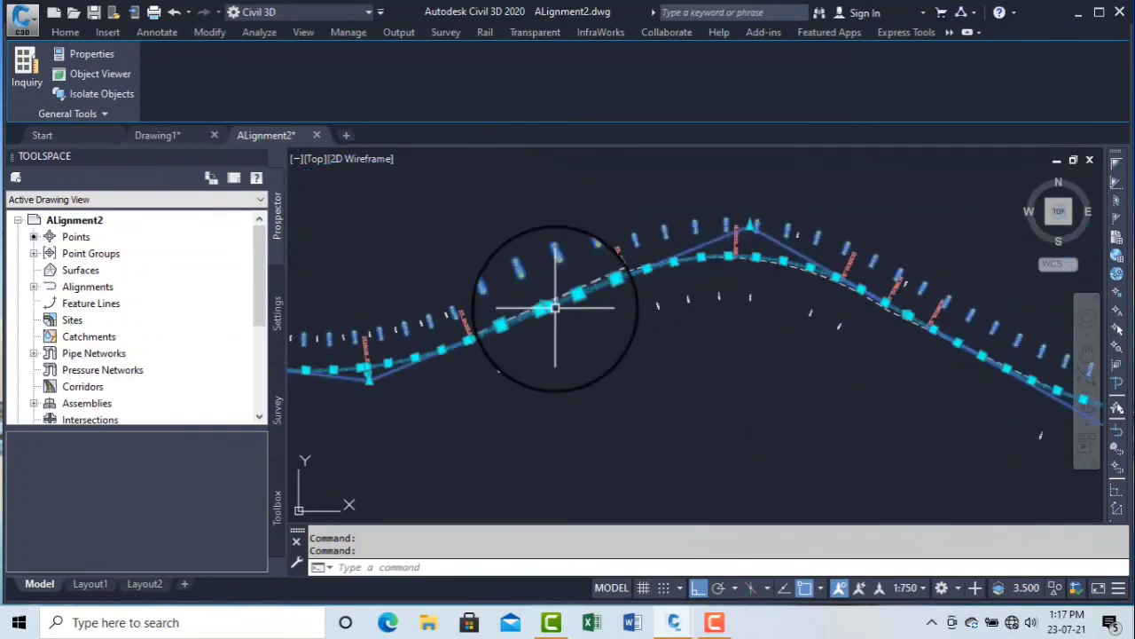
{"action": "key", "text": "Escape"}
{"action": "key", "text": "Escape"}
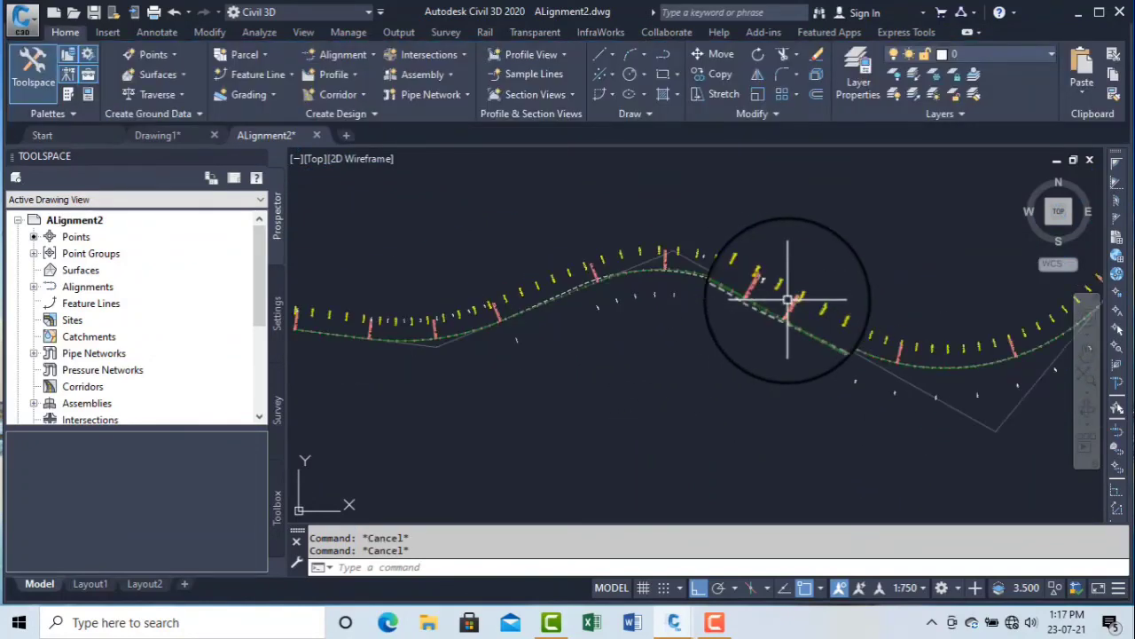
{"action": "scroll", "coordinate": [788, 300], "scroll_direction": "up", "scroll_amount": 2}
{"action": "scroll", "coordinate": [739, 248], "scroll_direction": "down", "scroll_amount": 2}
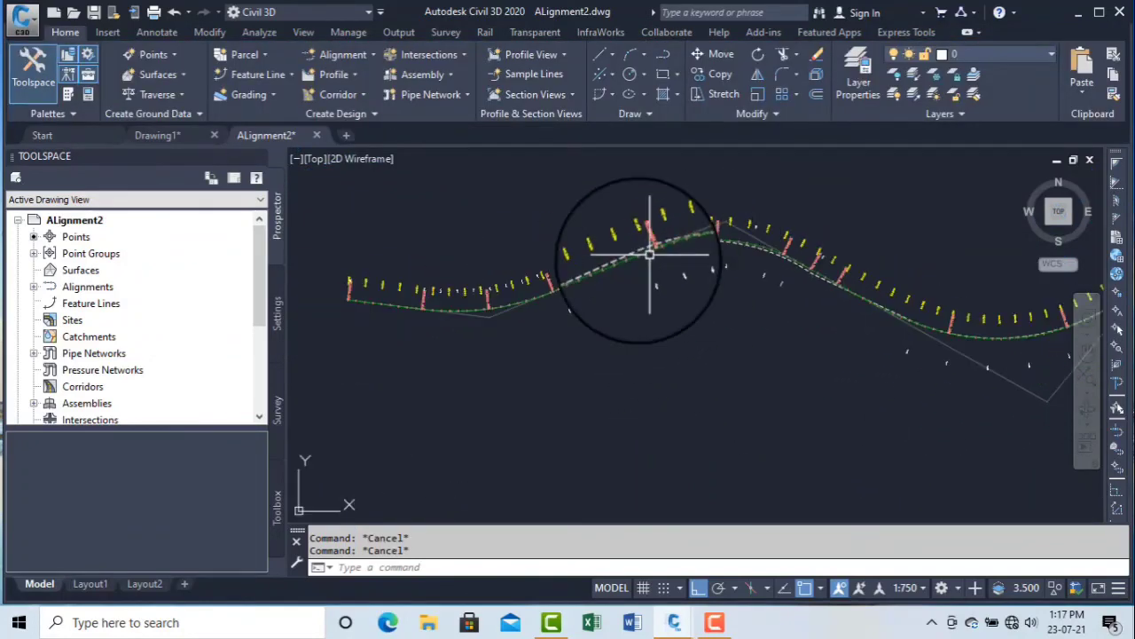
{"action": "left_click", "coordinate": [716, 623]}
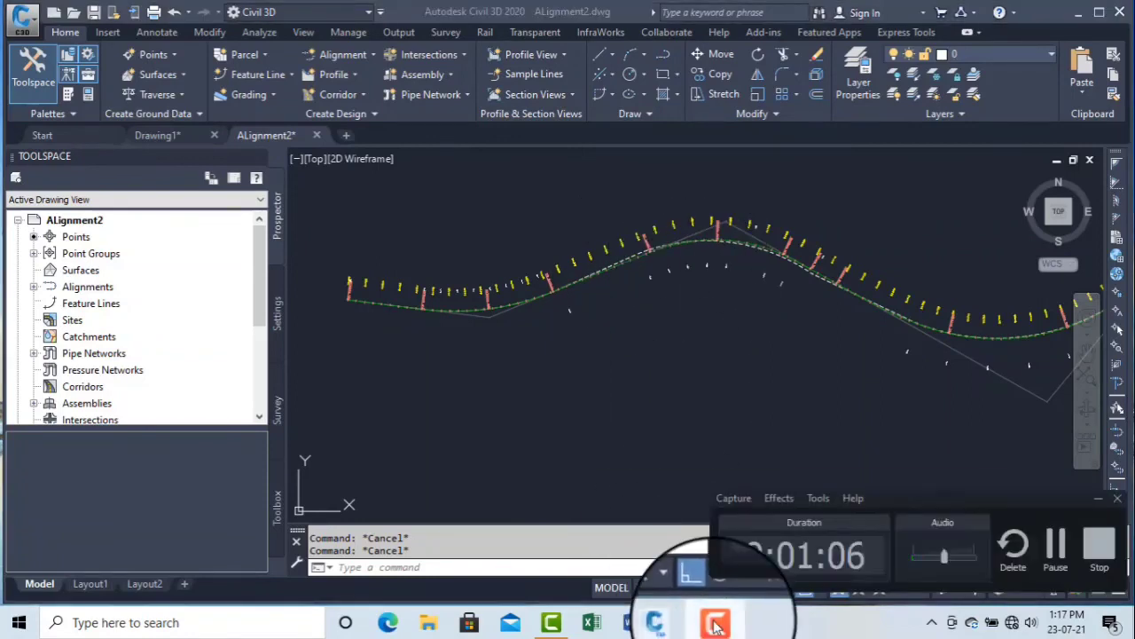
{"action": "left_click", "coordinate": [1096, 543]}
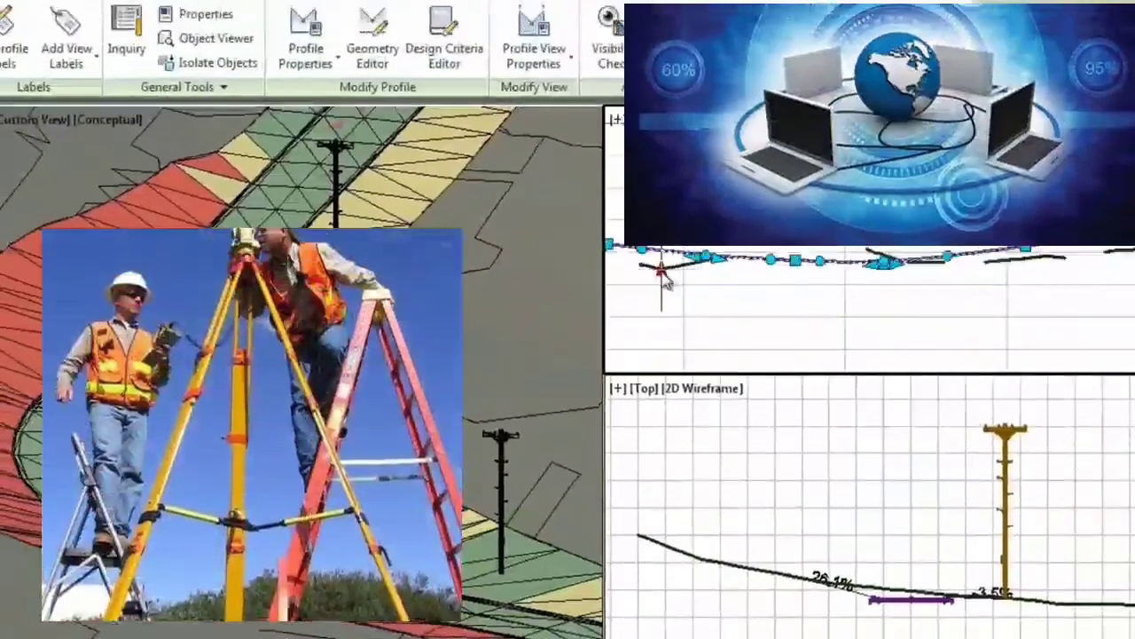